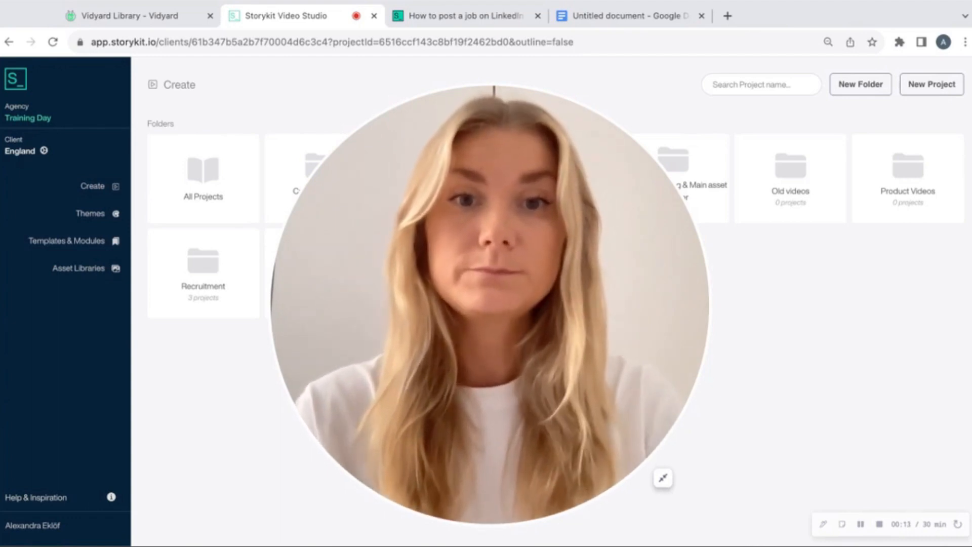
# Step: Open the Storykit blog article "How to post a job on LinkedIn and successfully promote it" and view its heading
pyautogui.click(663, 478)
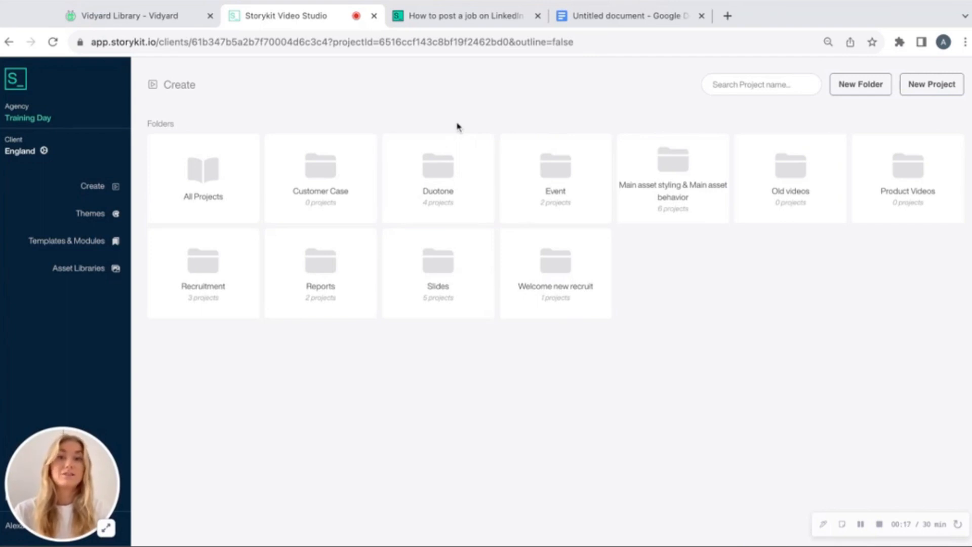
pyautogui.click(477, 23)
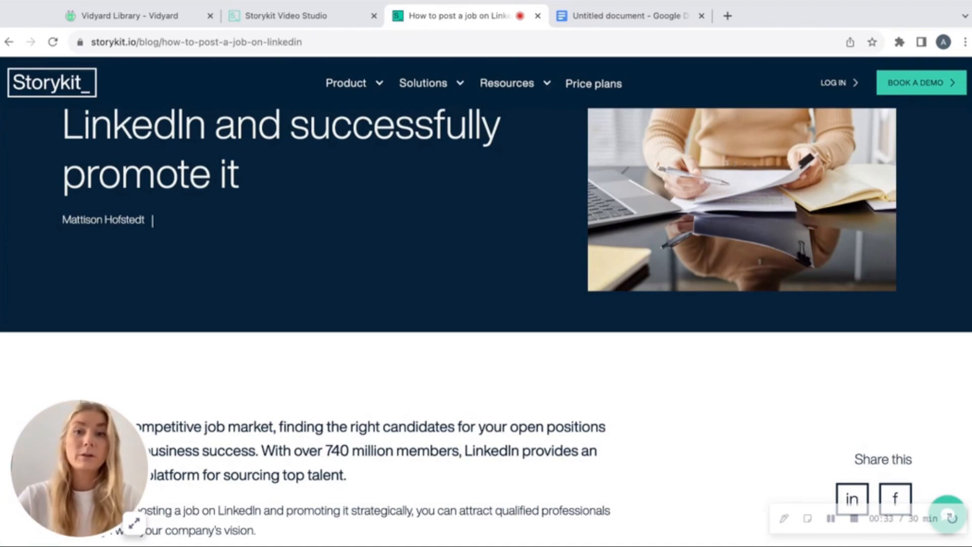
pyautogui.scroll(2, 541, 232)
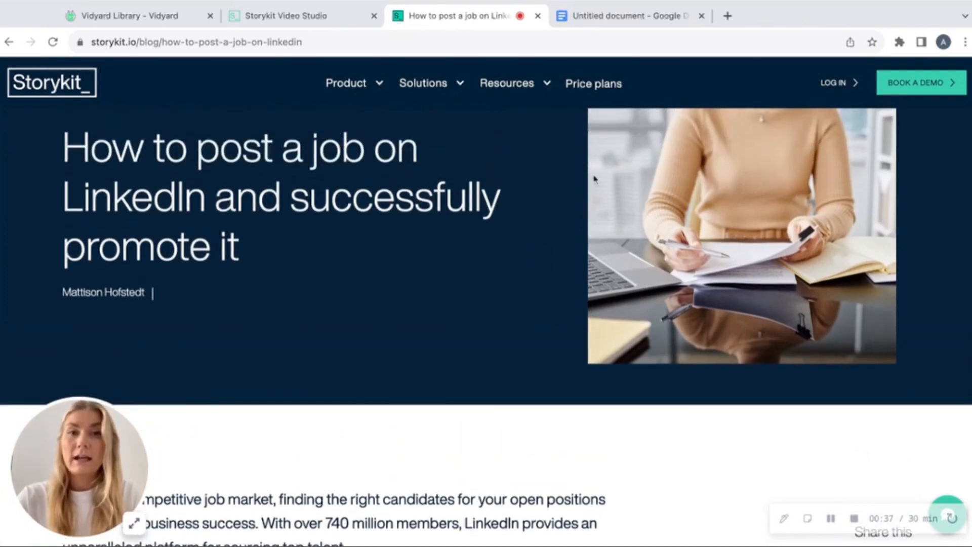
# Step: Switch to the Google Docs document and copy its full text, from the LinkedIn job heading through "Read the blog post now!"
pyautogui.click(653, 20)
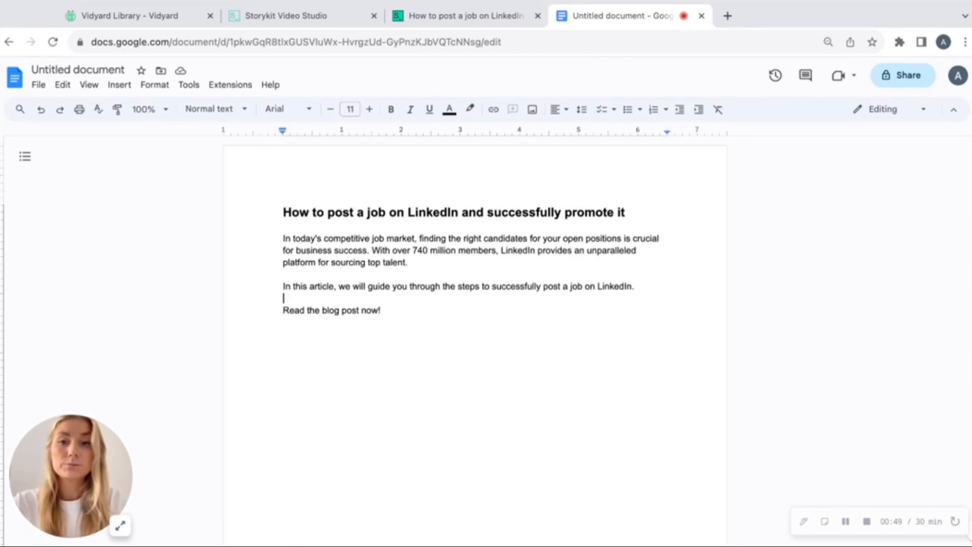
pyautogui.moveTo(381, 311); pyautogui.dragTo(283, 211)
pyautogui.press('super+c')
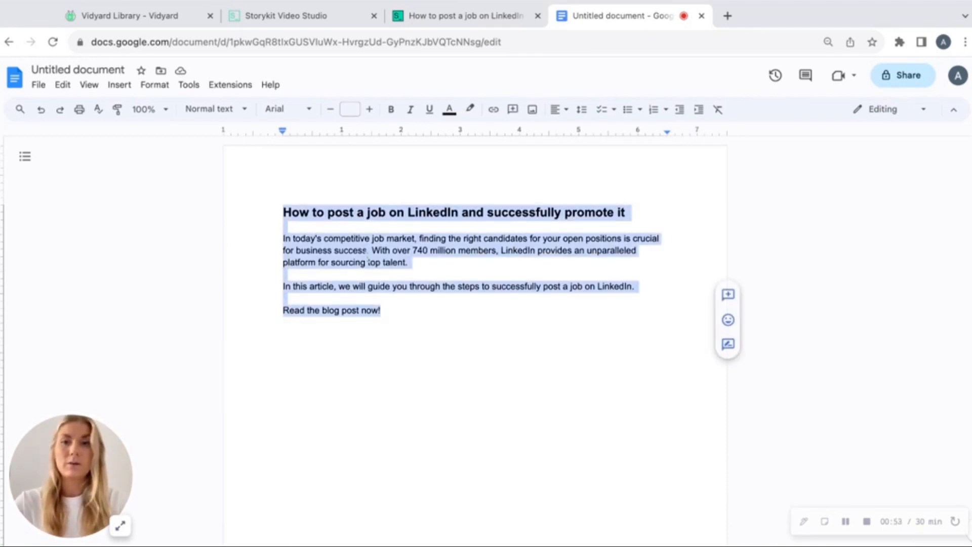
# Step: Switch to Storykit Video Studio and create a new project named "Post for Linkedin"
pyautogui.click(326, 15)
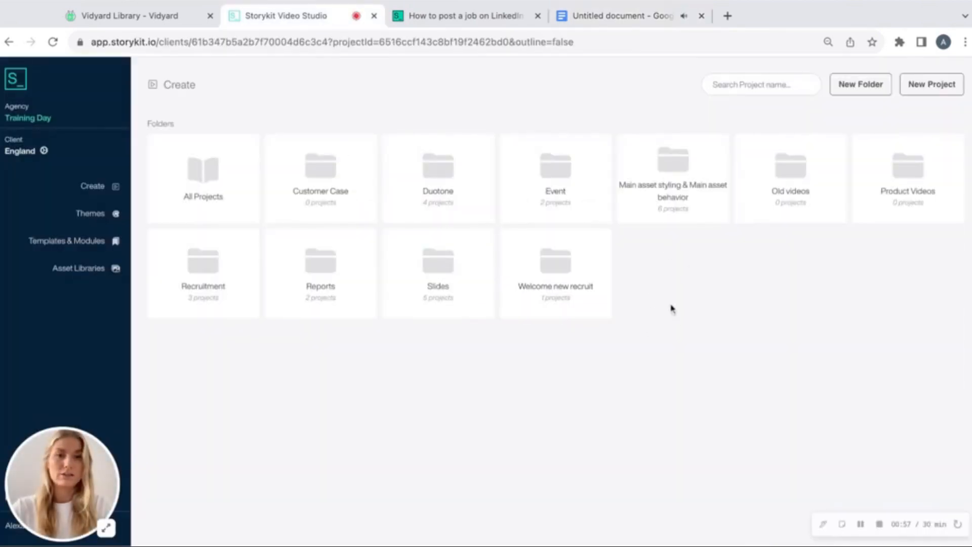
pyautogui.click(932, 85)
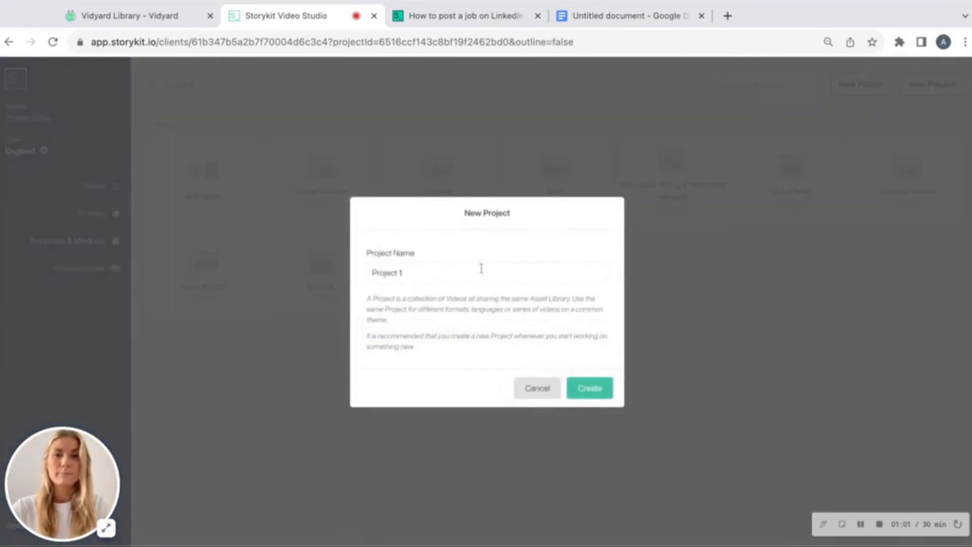
pyautogui.moveTo(484, 272); pyautogui.dragTo(353, 277)
pyautogui.write('Pos')
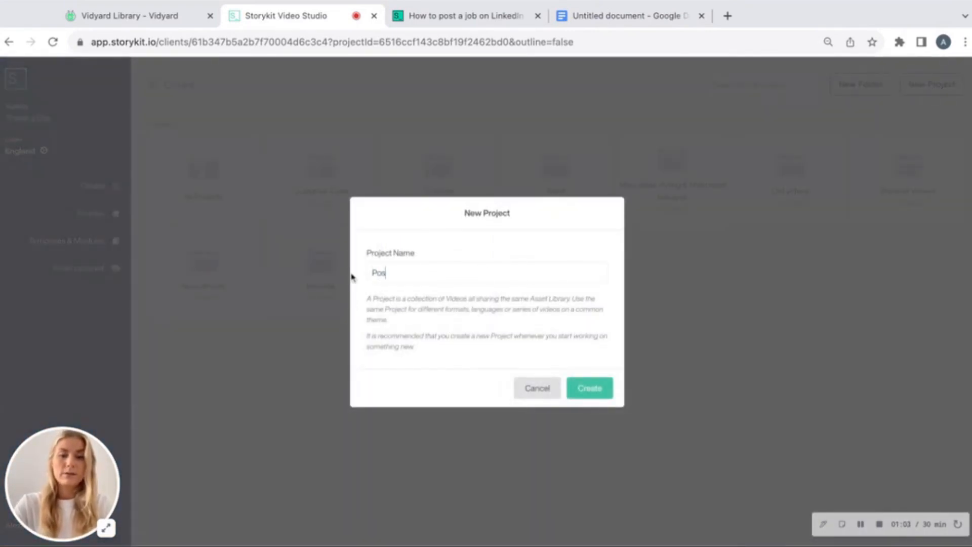
pyautogui.write('t for Linkedin')
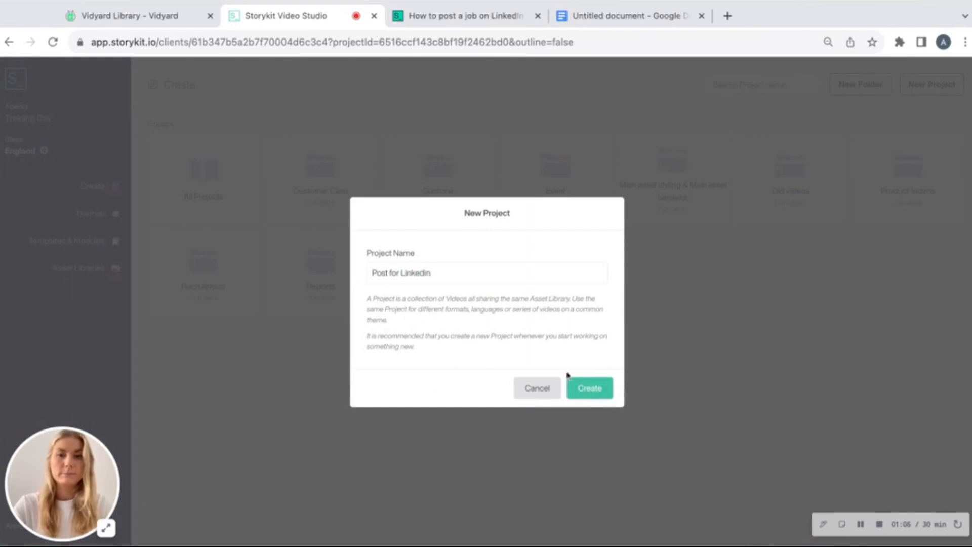
pyautogui.click(591, 390)
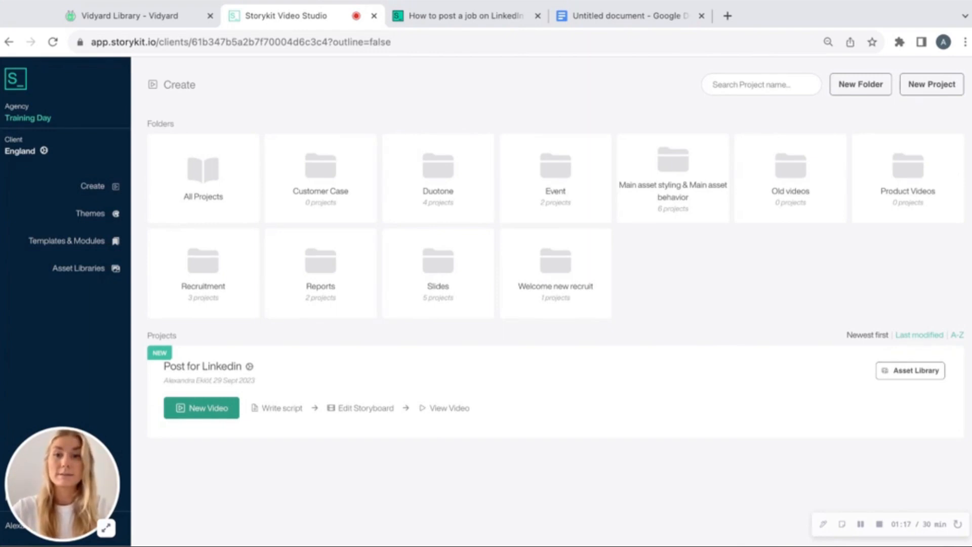
# Step: Start a new video in the Post for Linkedin project titled "1:1, ENG, LI" and proceed to writing its script
pyautogui.click(199, 410)
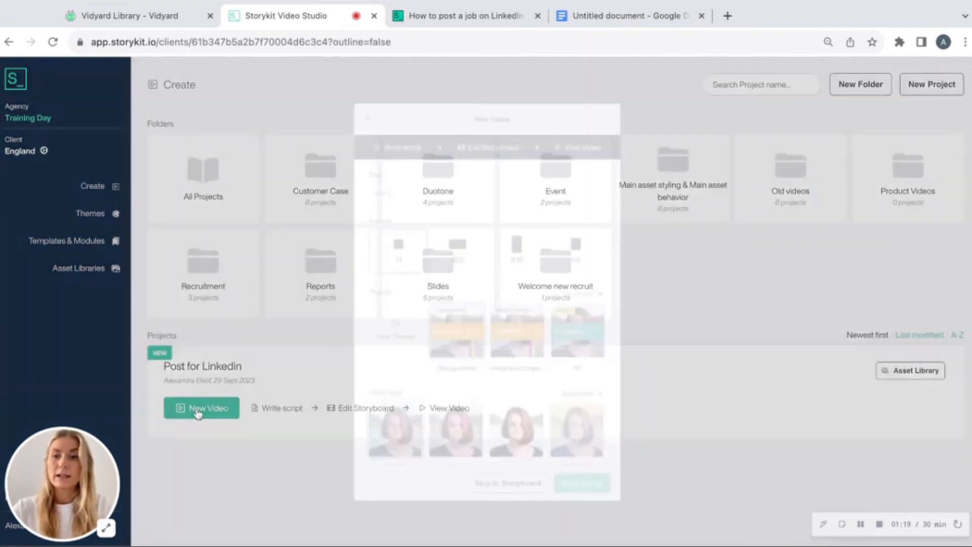
pyautogui.doubleClick(398, 181)
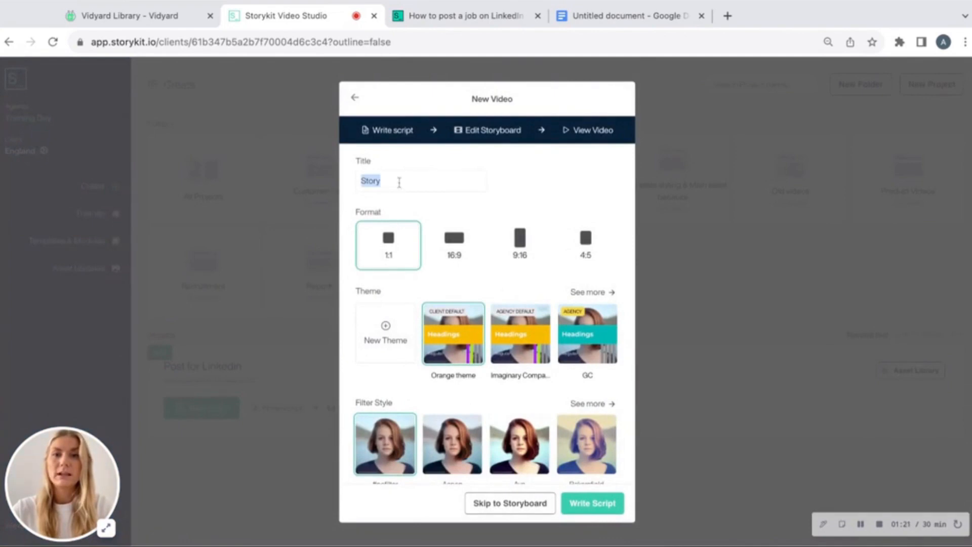
pyautogui.press('BackSpace')
pyautogui.write('1:1')
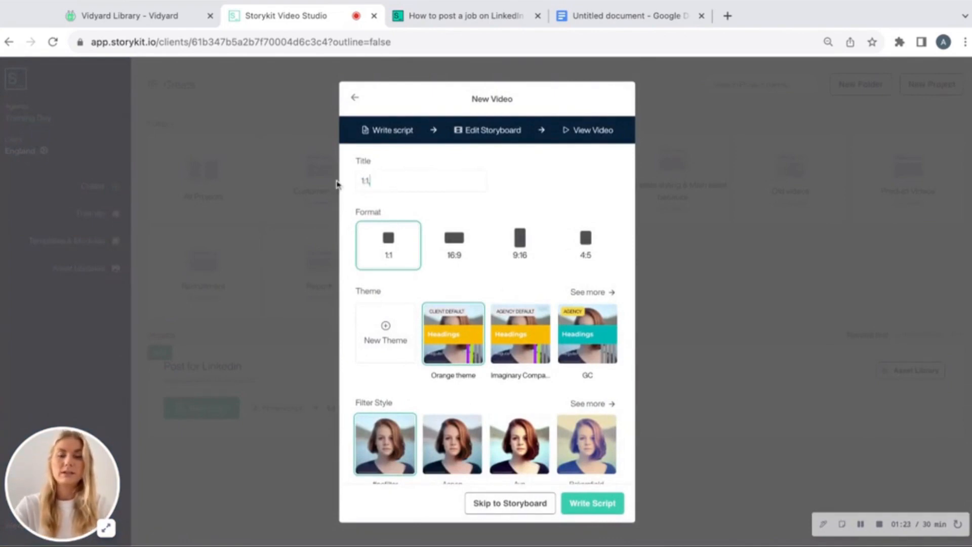
pyautogui.write(', ENG')
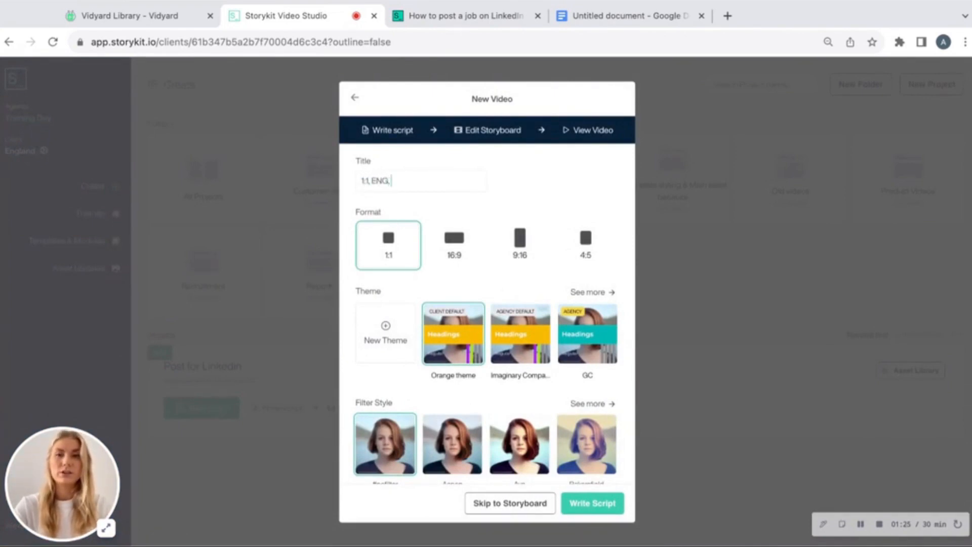
pyautogui.write(', LI')
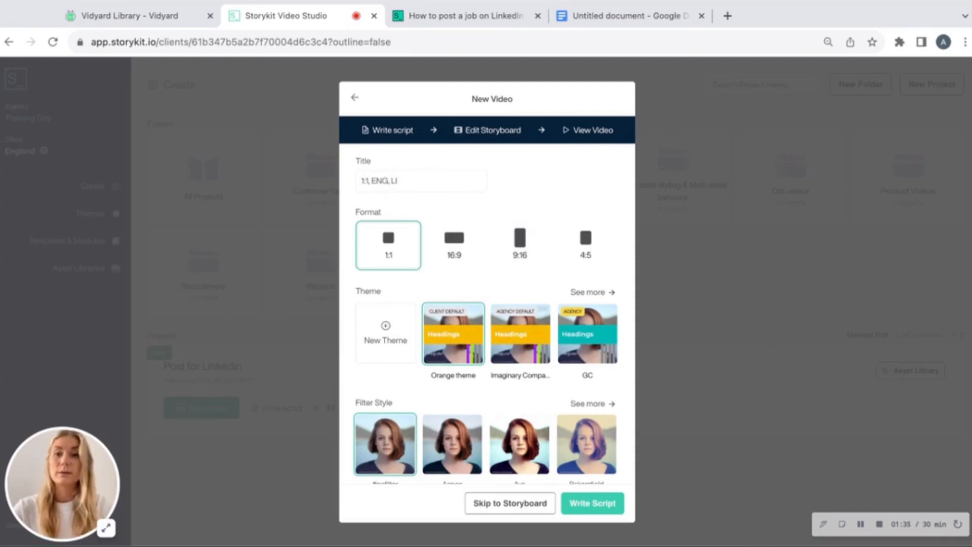
pyautogui.scroll(-1, 540, 368)
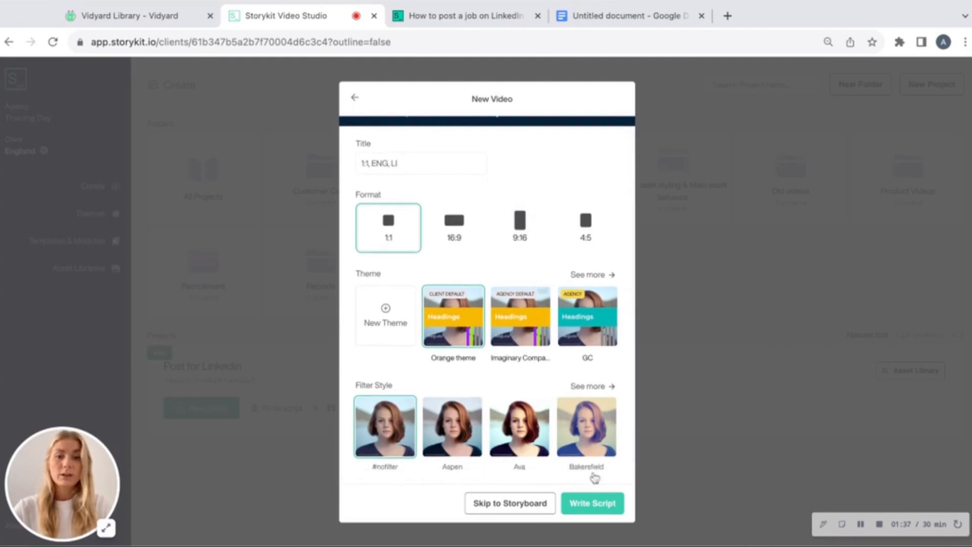
pyautogui.click(592, 504)
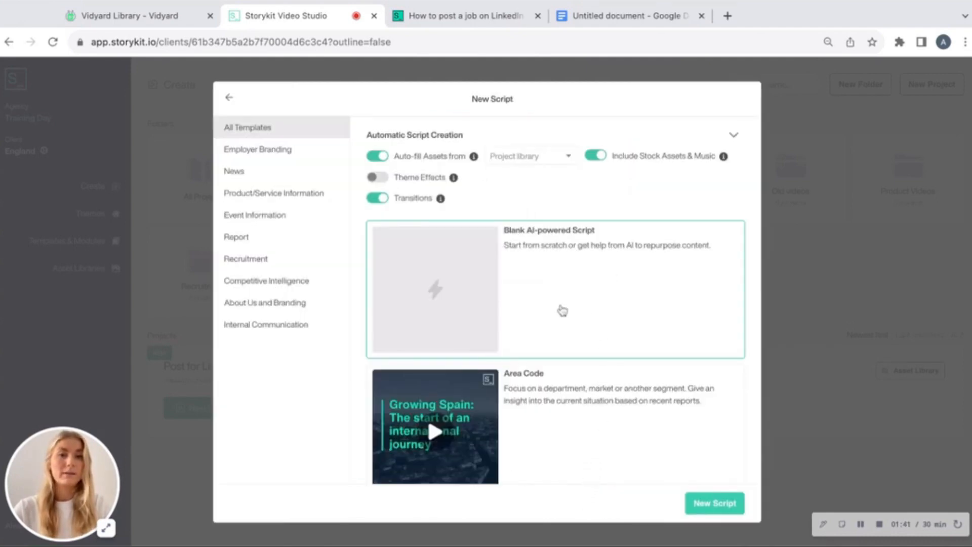
# Step: Turn off stock assets and music, asset auto-fill and transitions, and create a blank AI-powered script
pyautogui.click(596, 156)
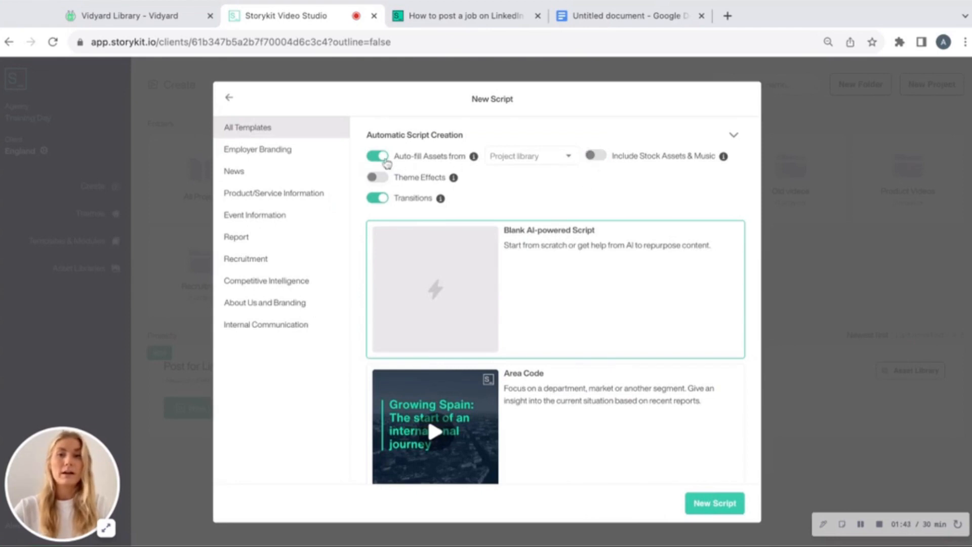
pyautogui.click(378, 157)
pyautogui.click(379, 200)
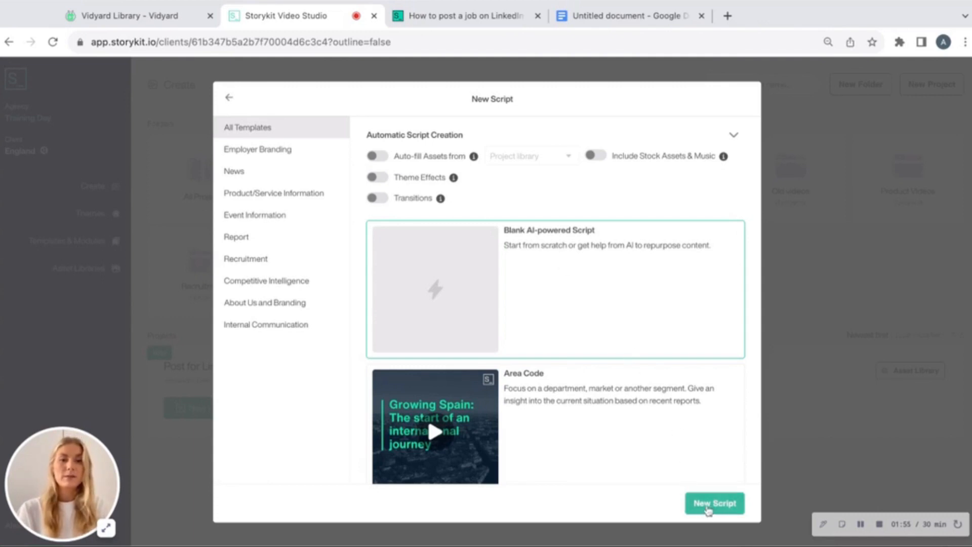
pyautogui.click(714, 504)
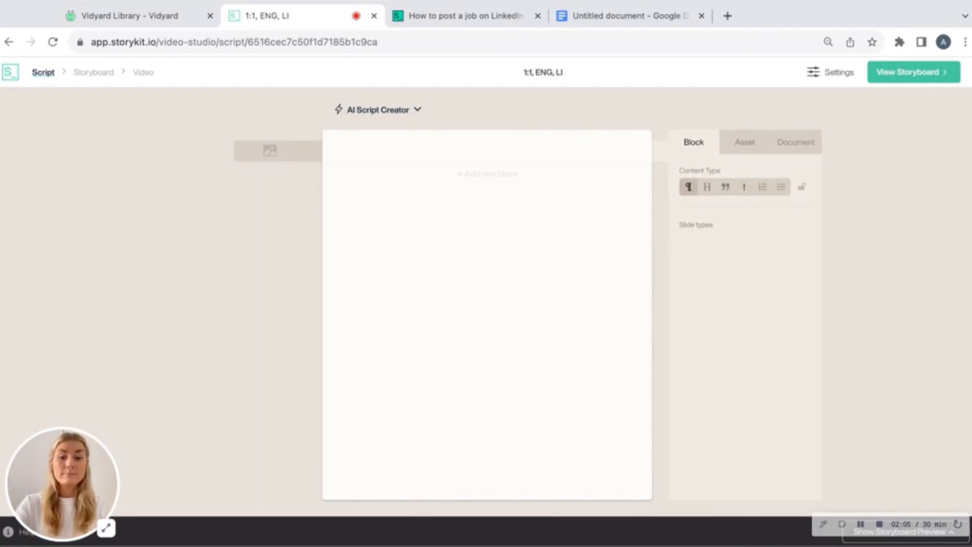
pyautogui.write('hello')
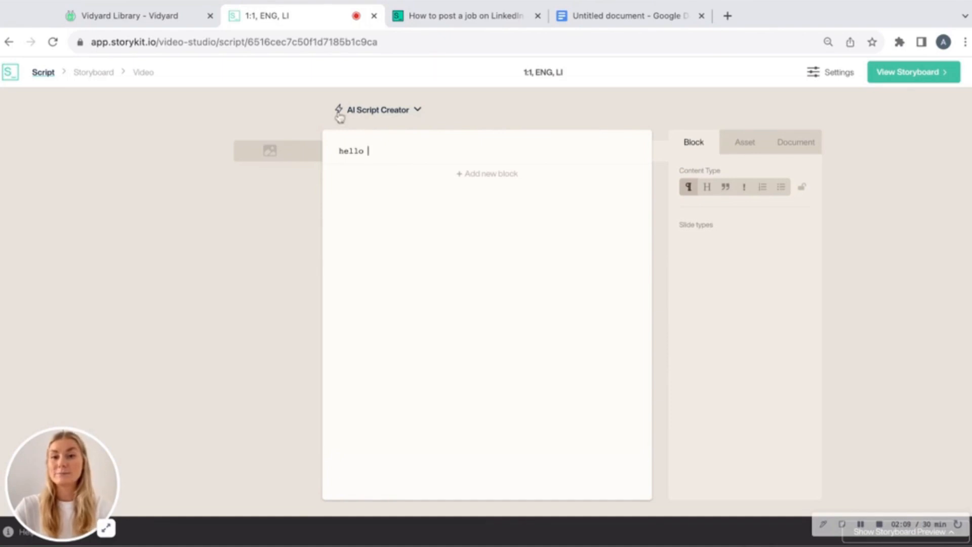
pyautogui.moveTo(402, 157); pyautogui.dragTo(319, 162)
pyautogui.press('BackSpace')
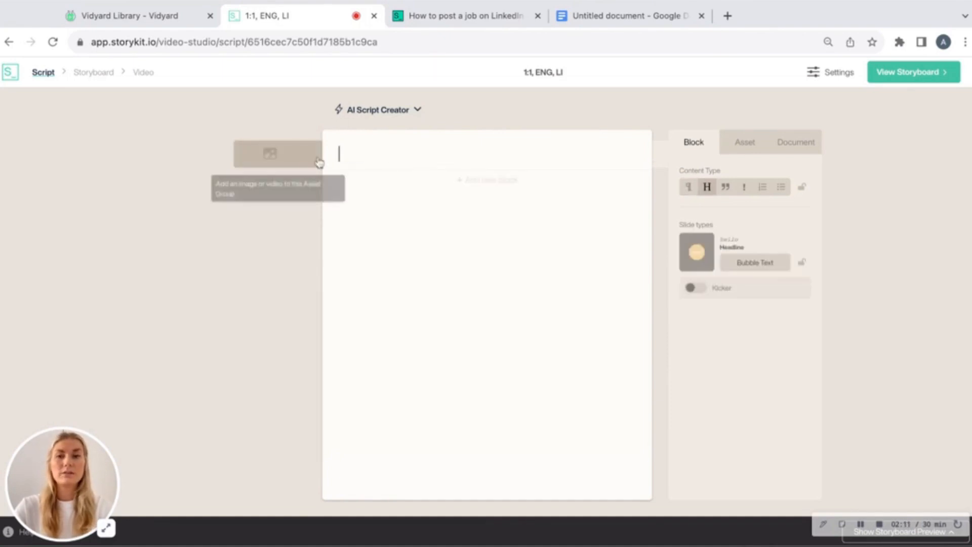
# Step: Paste the text copied from the Google Docs document into the empty script
pyautogui.press('super+v')
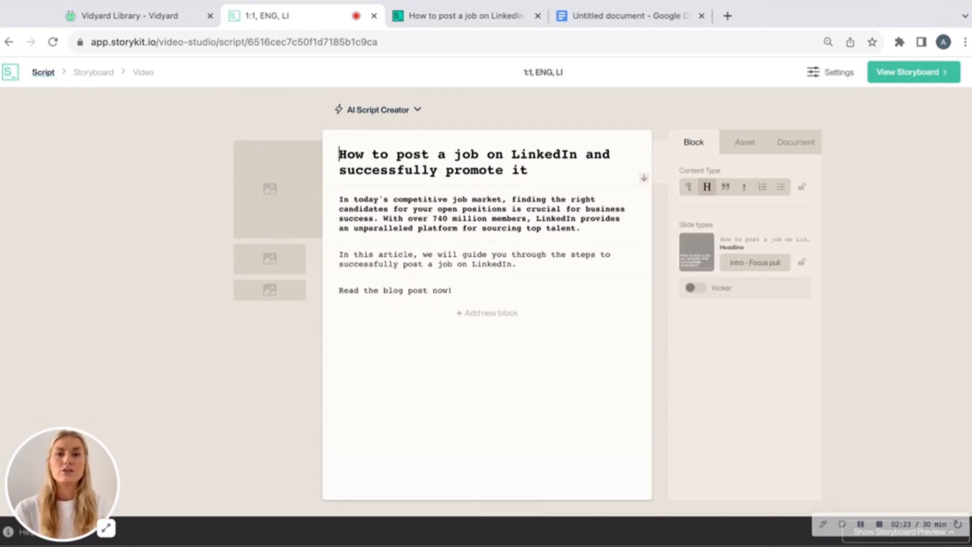
# Step: Set the slide type of the headline block to Intro - Primary Box and preview the slide
pyautogui.click(529, 170)
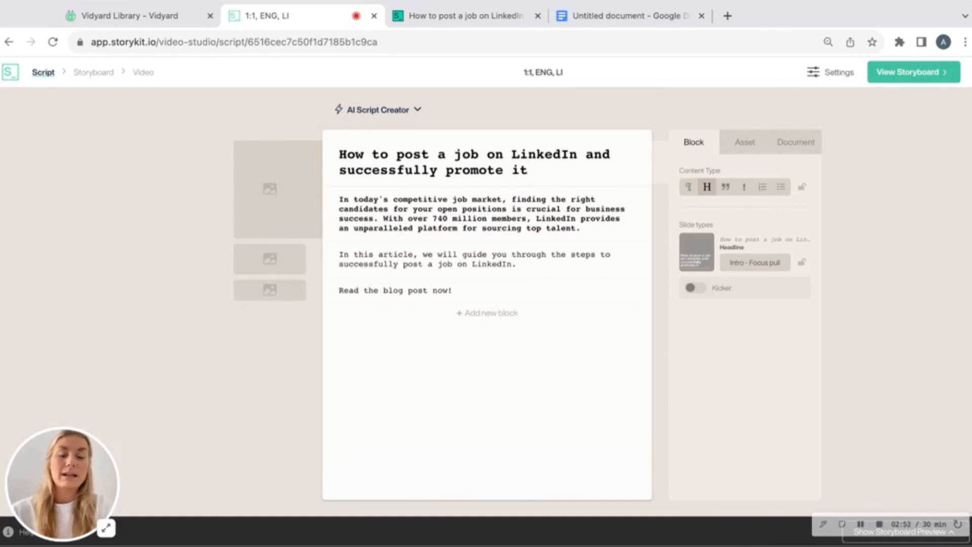
pyautogui.click(750, 266)
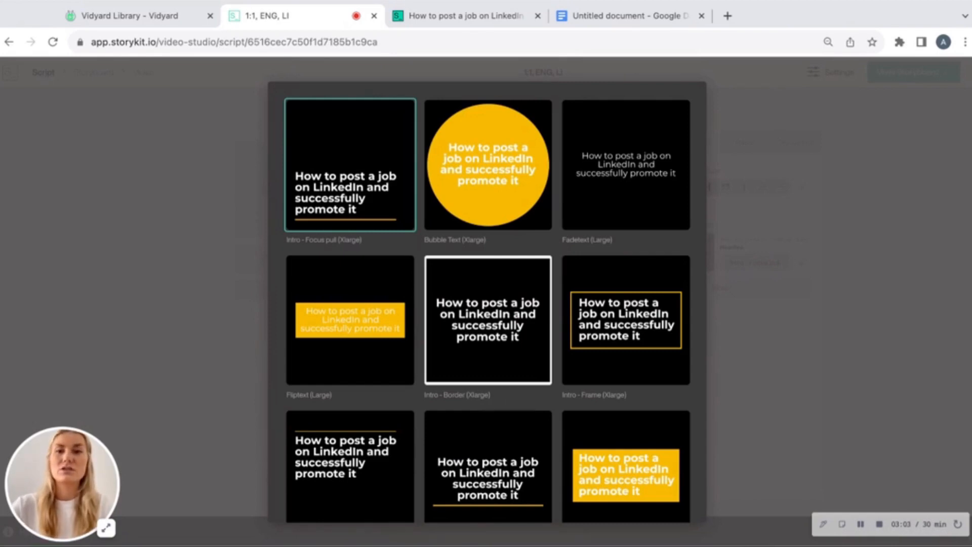
pyautogui.scroll(-2, 487, 302)
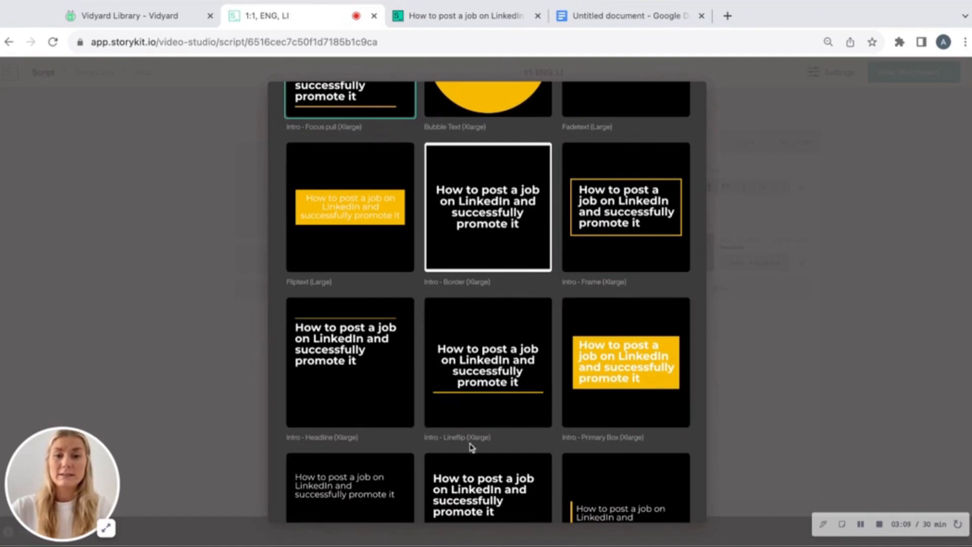
pyautogui.scroll(-1, 397, 449)
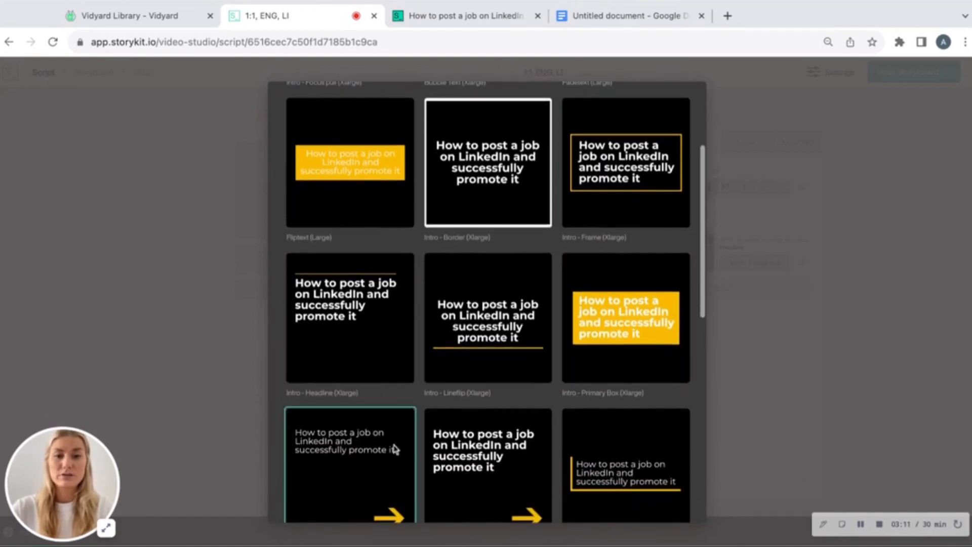
pyautogui.click(623, 320)
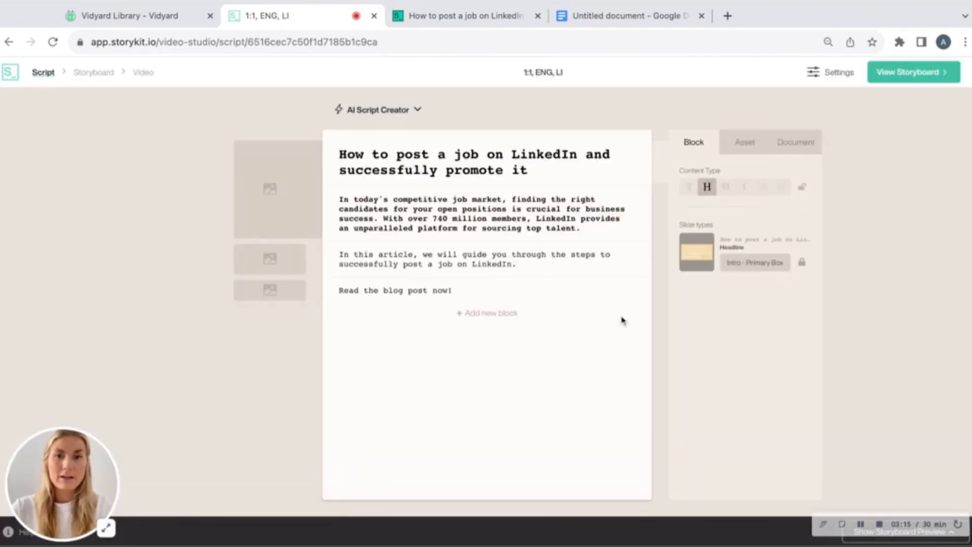
pyautogui.moveTo(686, 251)
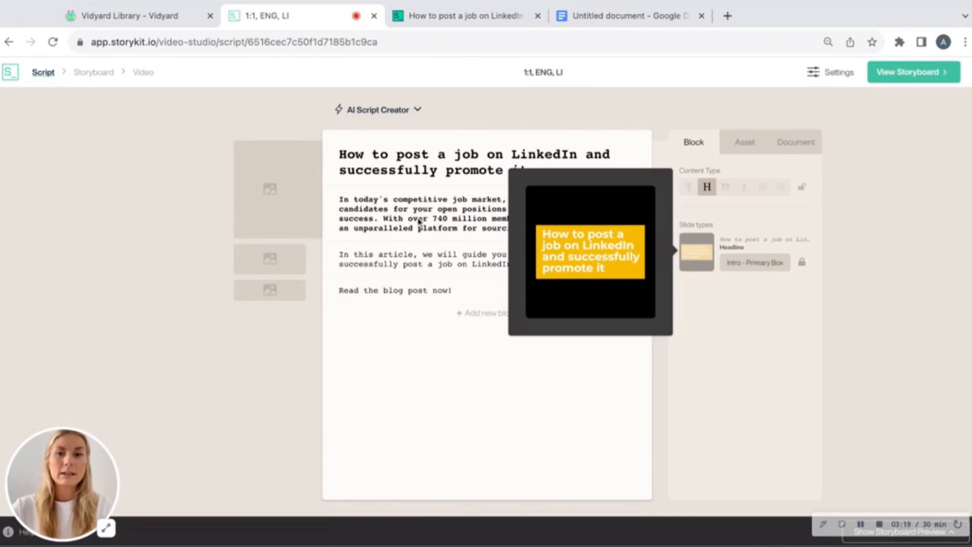
# Step: Split the preamble into a new block before "With over 740 million members" and add a line break after "In today's competitive job market,"
pyautogui.click(392, 206)
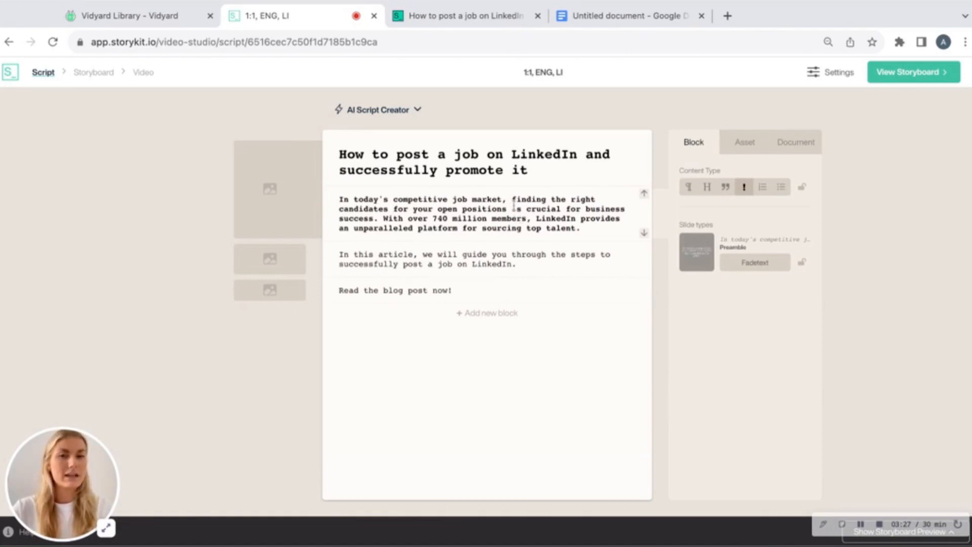
pyautogui.click(699, 259)
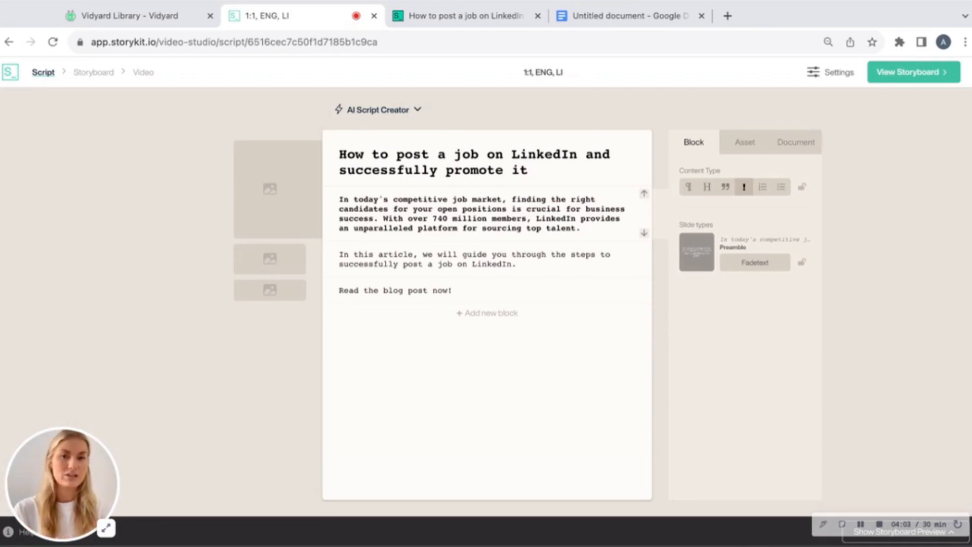
pyautogui.click(384, 219)
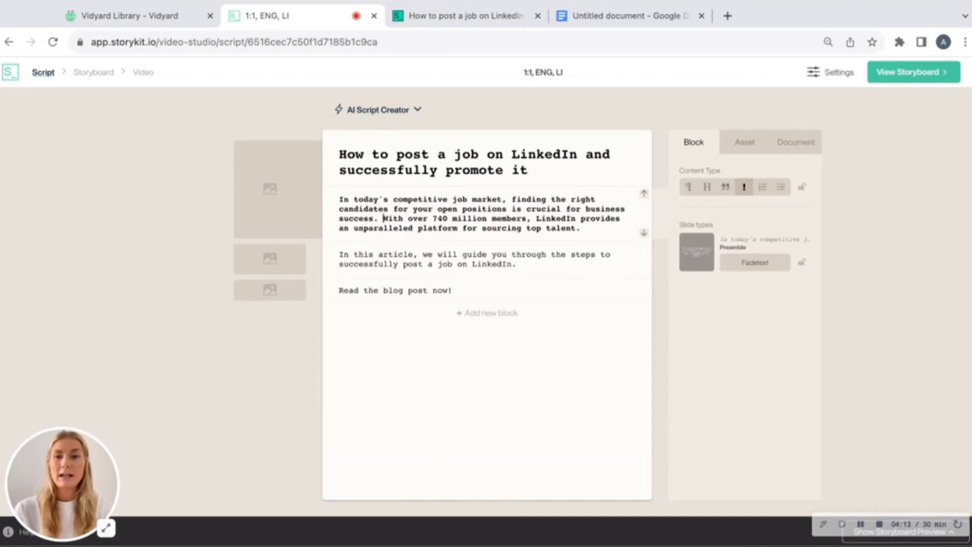
pyautogui.press('Return')
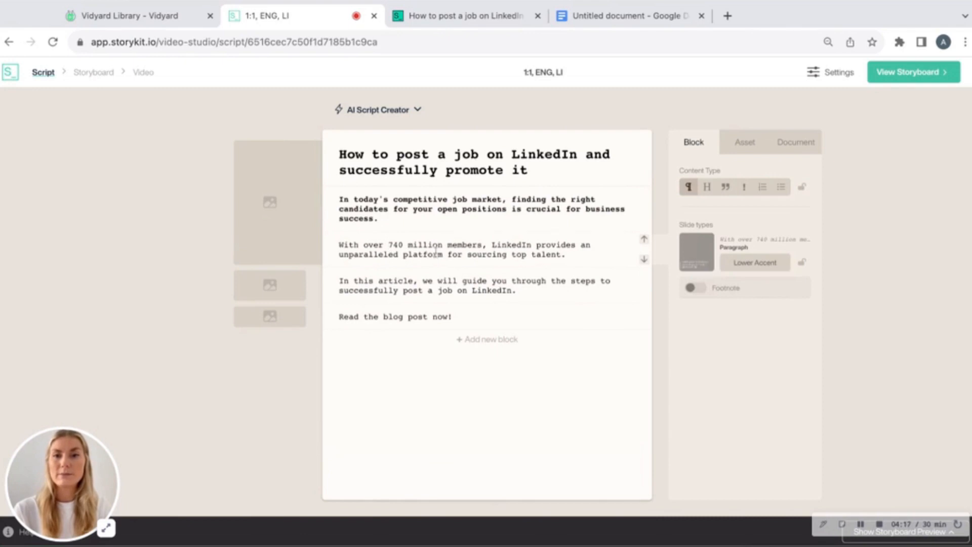
pyautogui.click(434, 209)
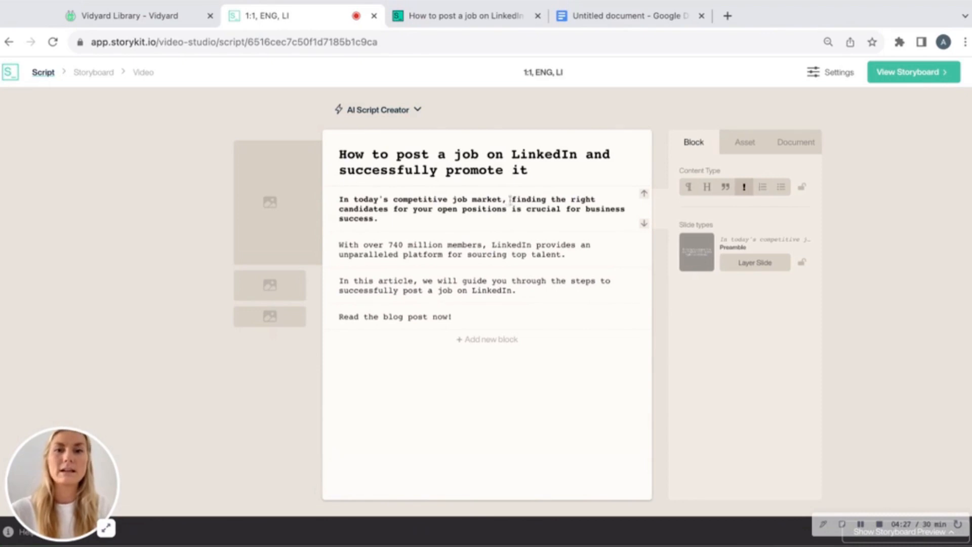
pyautogui.hotkey('shift', 'Return')
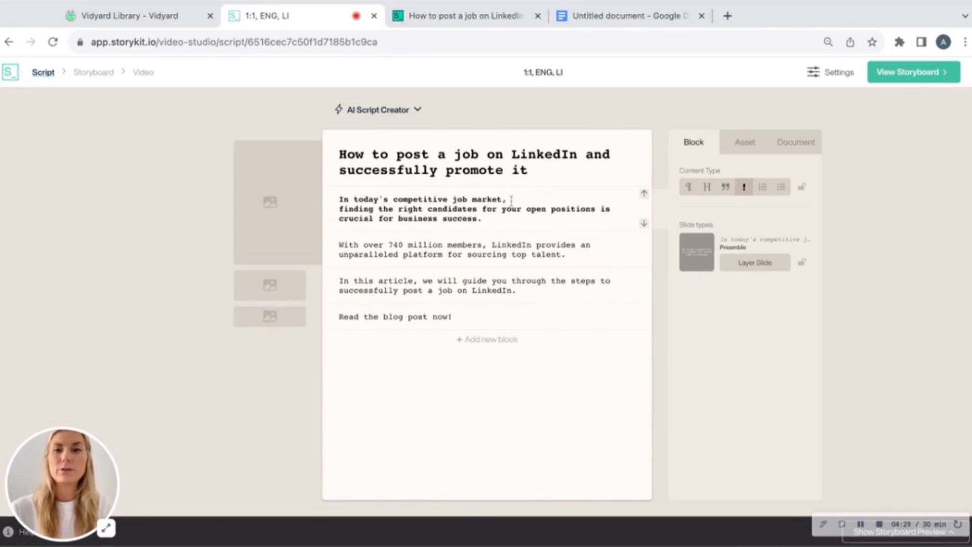
# Step: Set the "In today's competitive job market" block's content type to Paragraph and its slide type to Coverswipe (Large)
pyautogui.click(697, 260)
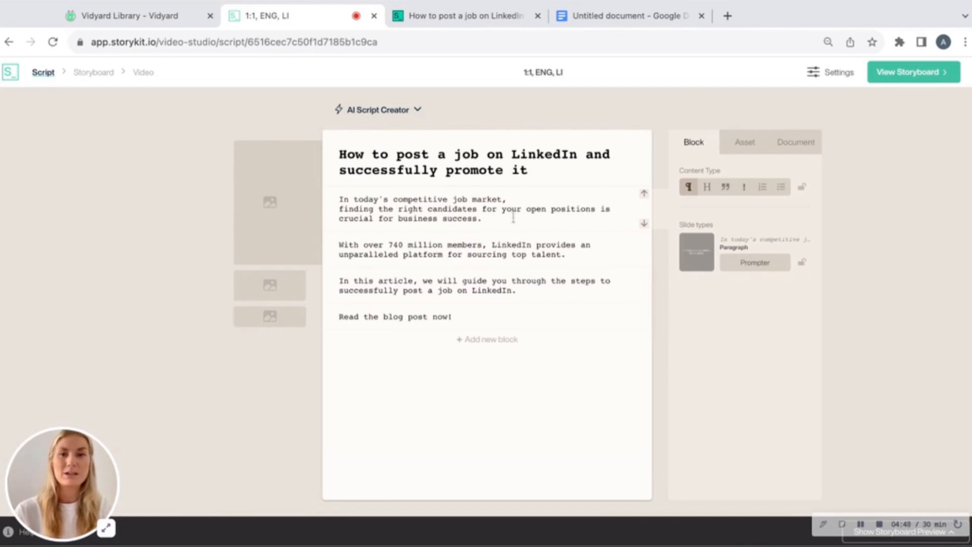
pyautogui.click(759, 269)
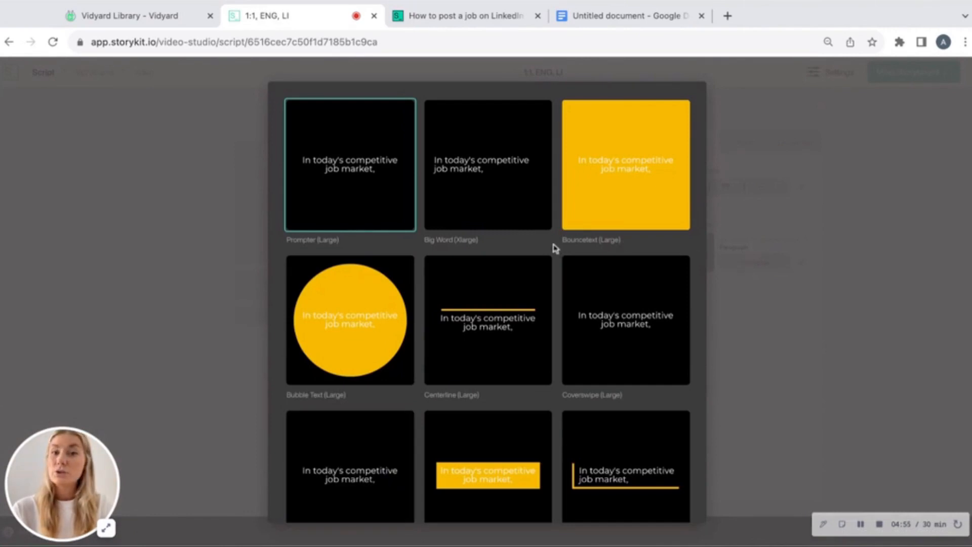
pyautogui.scroll(-1, 555, 248)
pyautogui.scroll(-2, 555, 248)
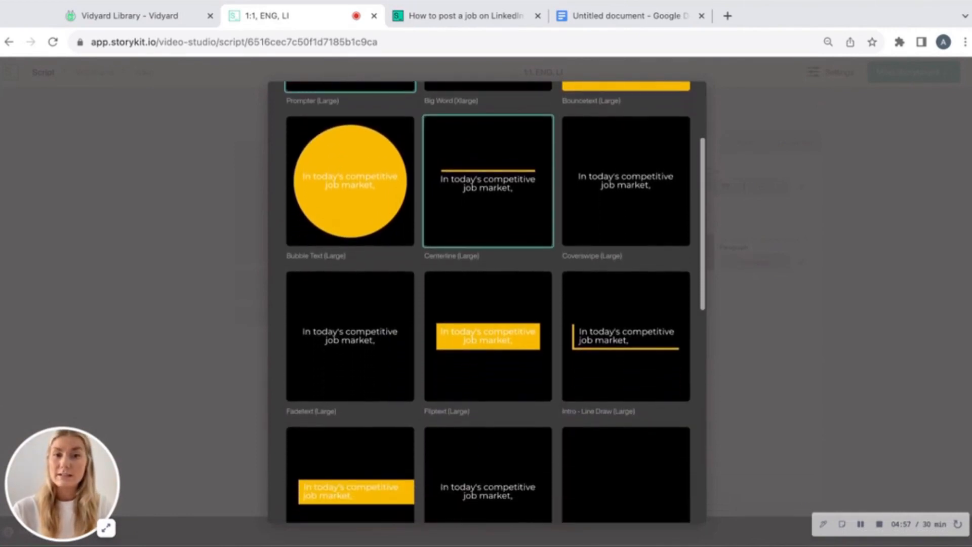
pyautogui.click(621, 207)
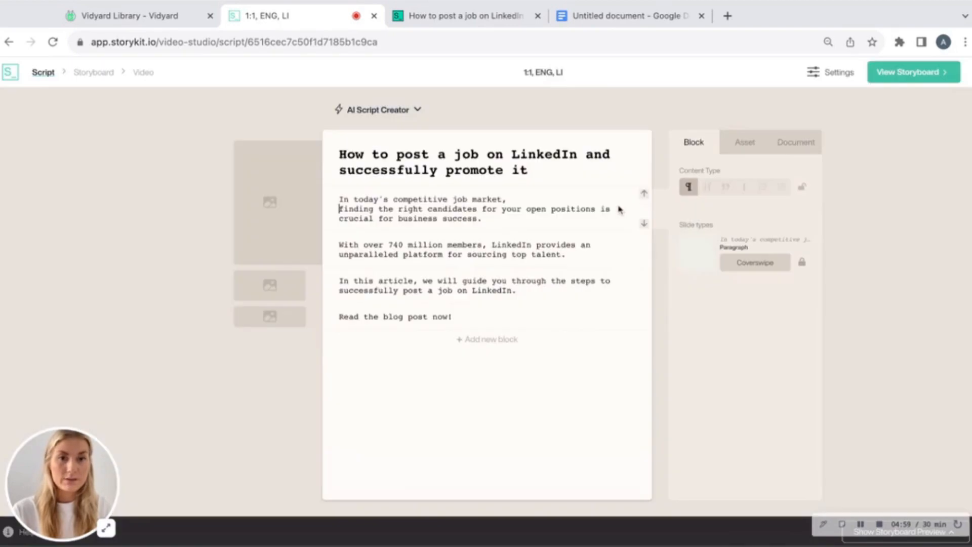
# Step: Try the Quote content type on the "With over 740 million members" block and look through its slide types
pyautogui.click(524, 243)
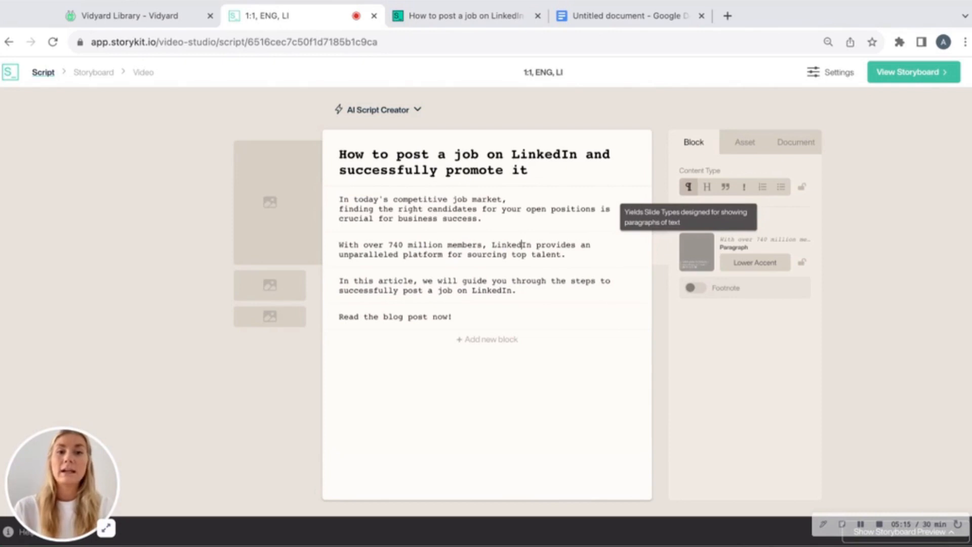
pyautogui.click(726, 191)
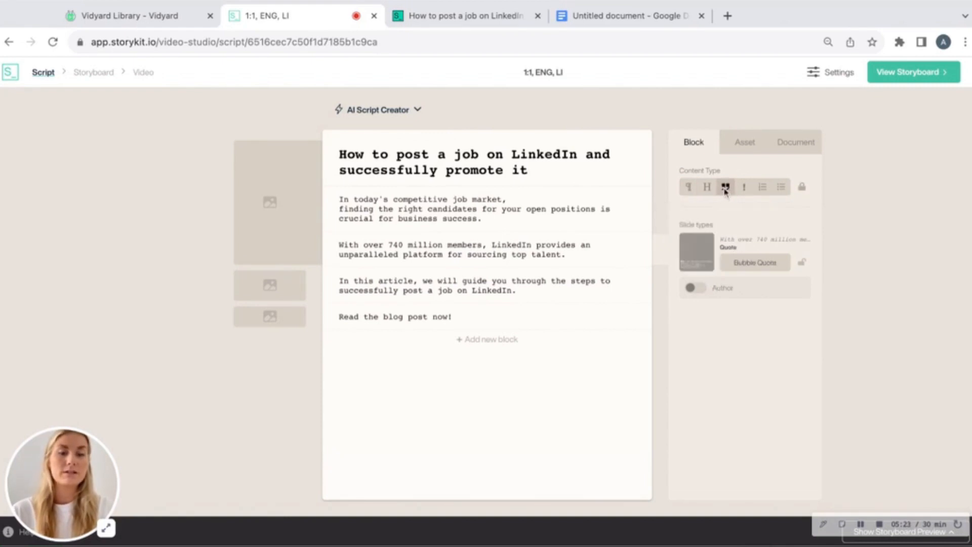
pyautogui.click(750, 266)
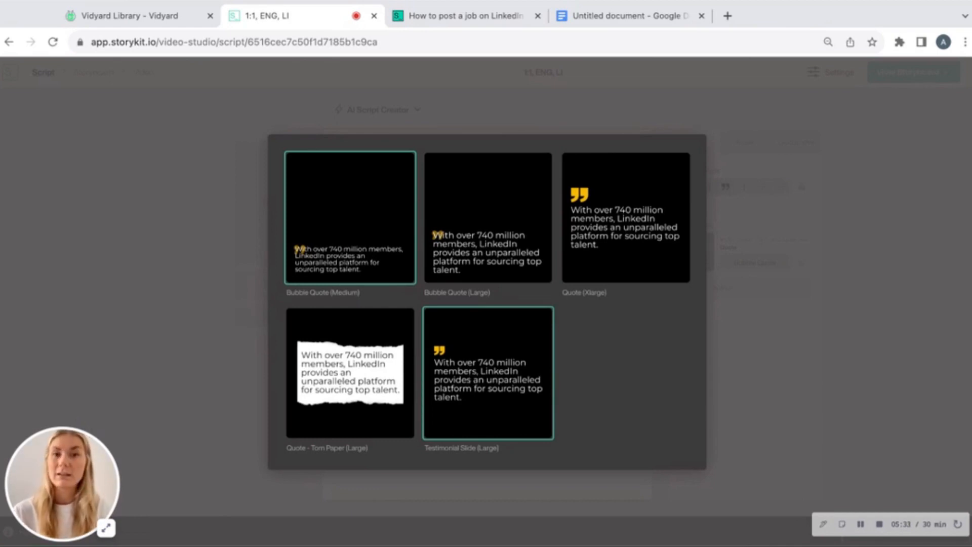
pyautogui.click(749, 310)
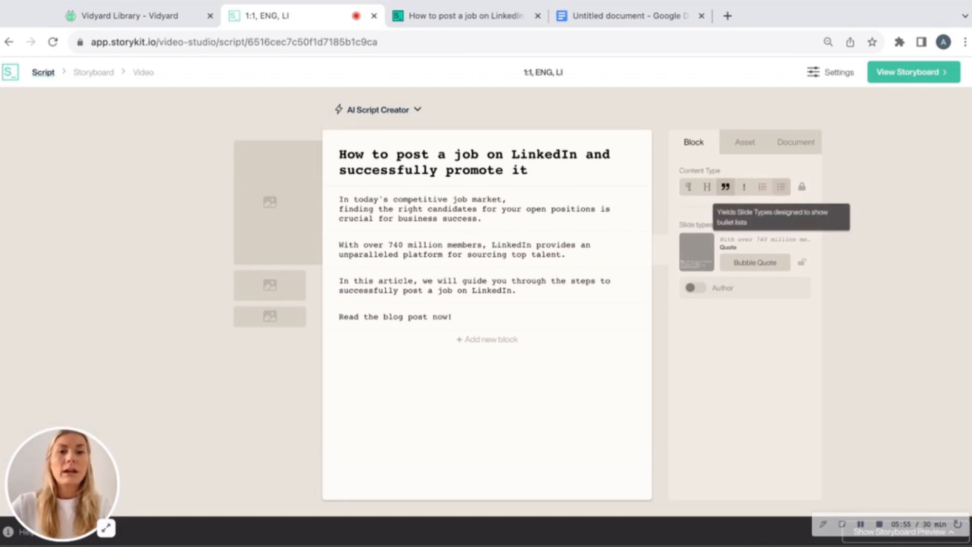
# Step: Set the "With over 740 million members" block's content type to Paragraph and its slide type to Fadetext (Large)
pyautogui.click(689, 187)
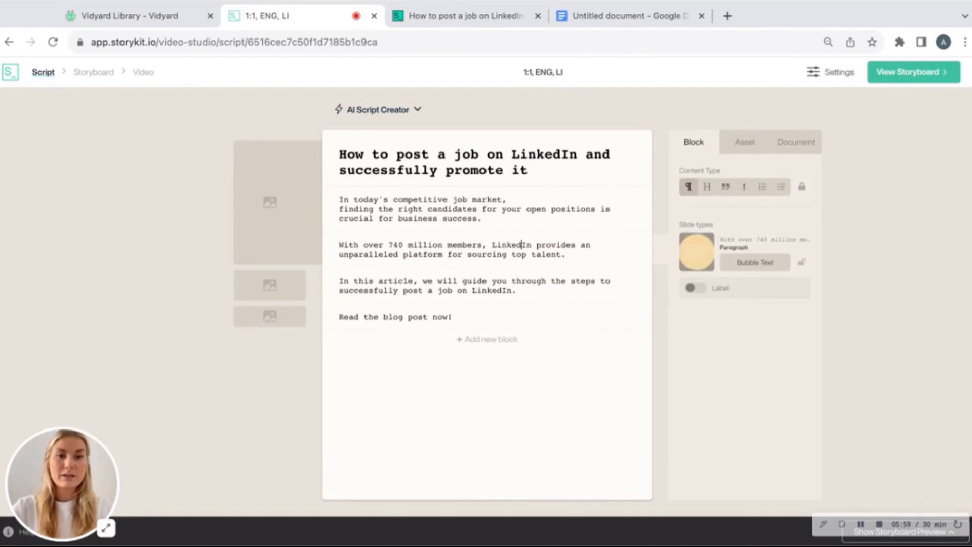
pyautogui.click(755, 262)
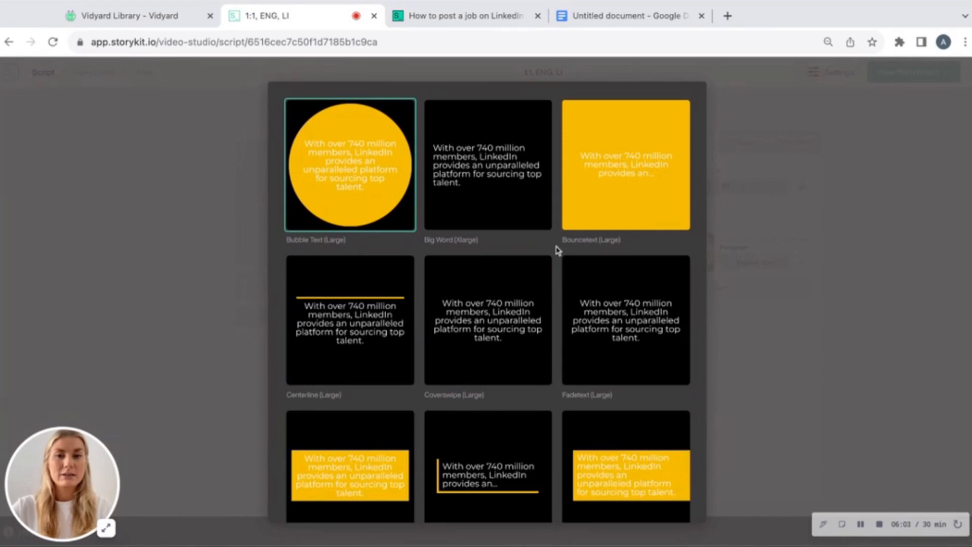
pyautogui.scroll(-1, 557, 251)
pyautogui.scroll(-2, 558, 250)
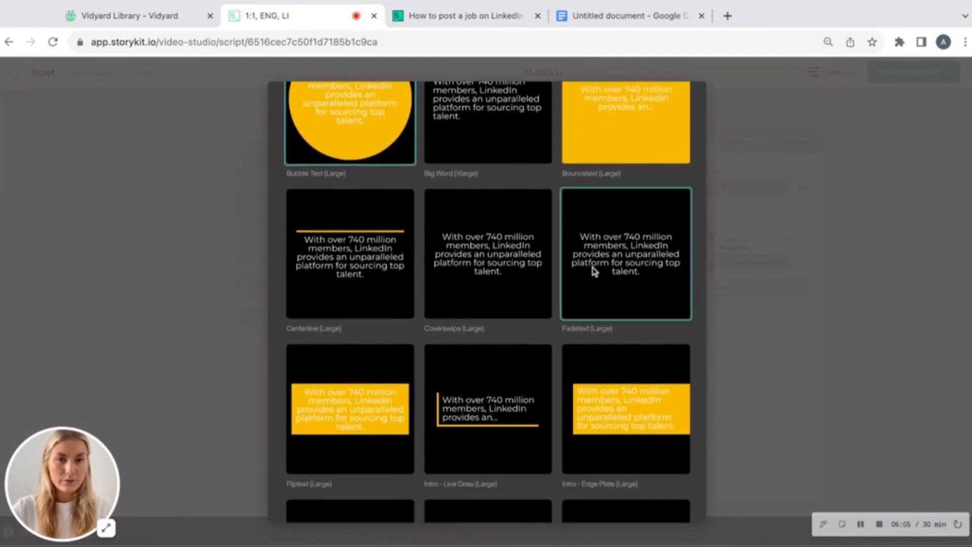
pyautogui.click(610, 275)
# Step: Set the slide type of the "In this article, we will guide you" block to Fadetext (Large)
pyautogui.click(523, 282)
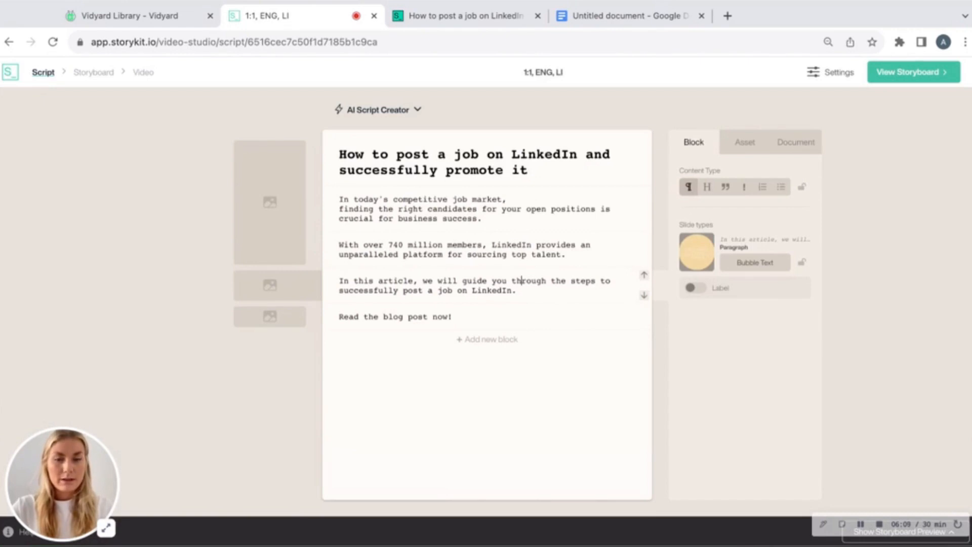
pyautogui.click(755, 263)
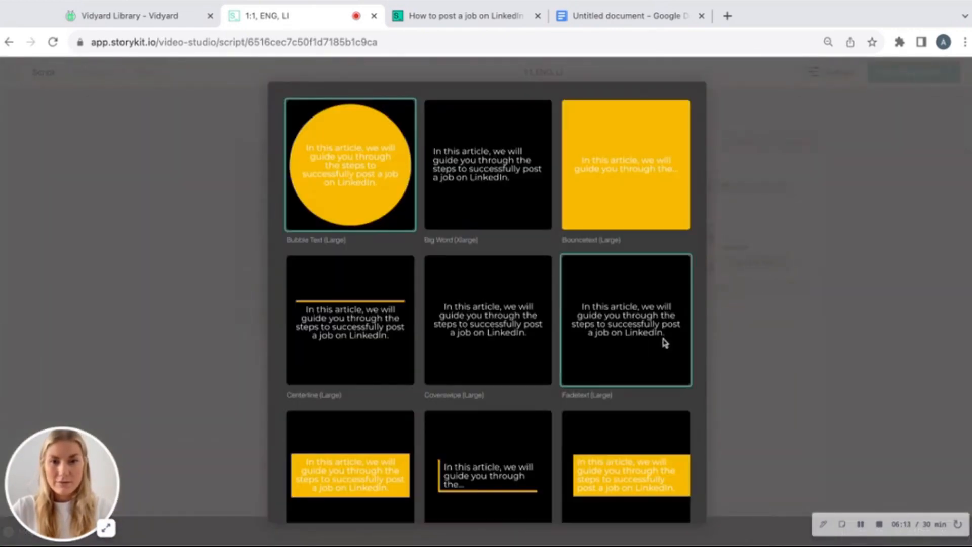
pyautogui.click(637, 342)
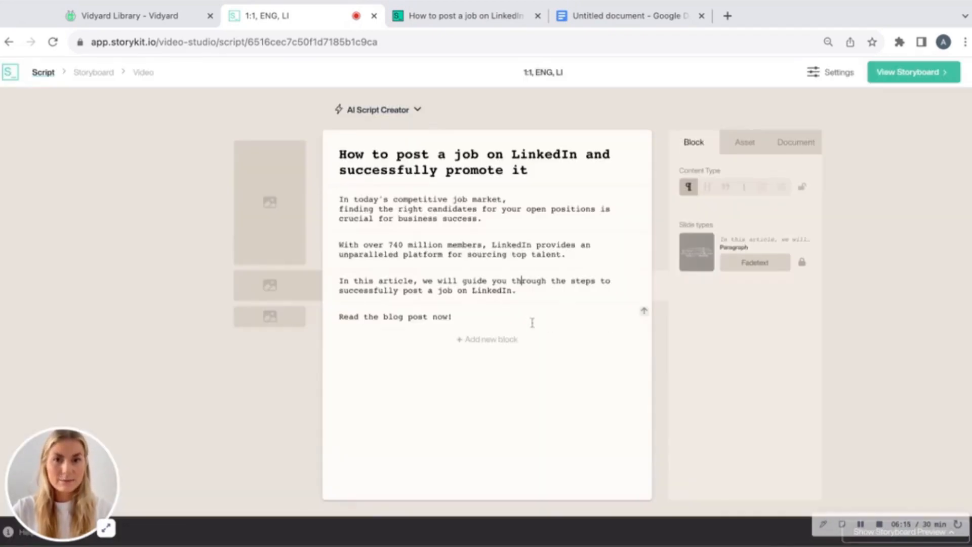
# Step: Review the slide types for the "Read the blog post now!" block and keep Simple Outro
pyautogui.click(432, 319)
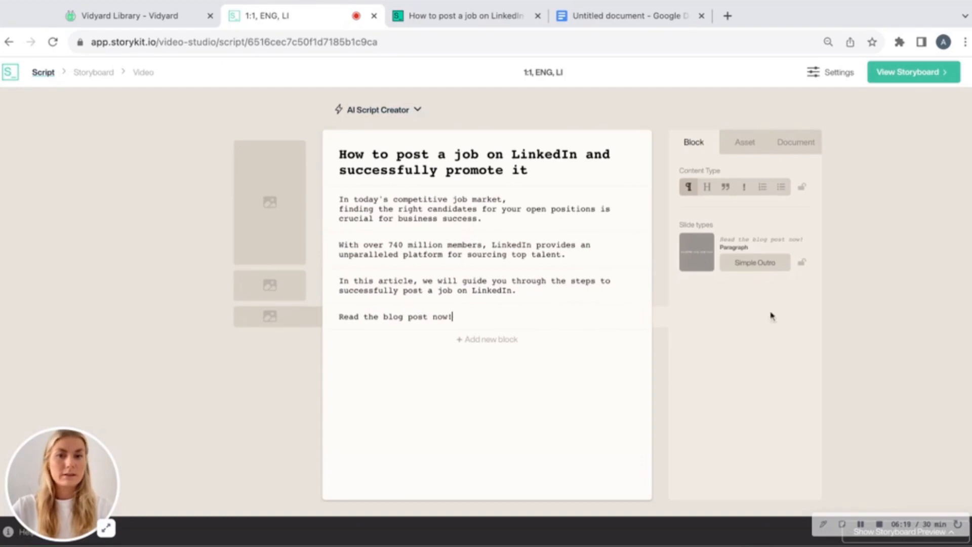
pyautogui.click(755, 265)
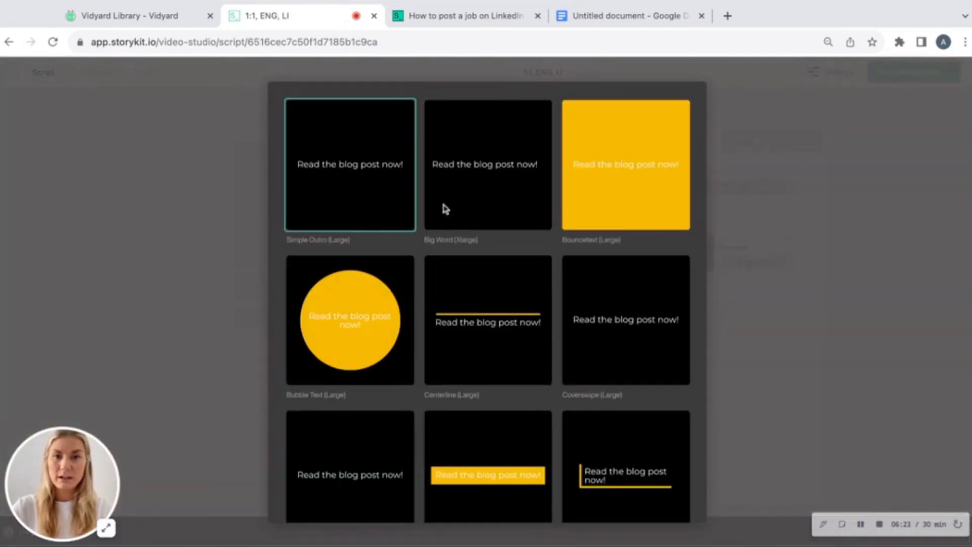
pyautogui.click(778, 367)
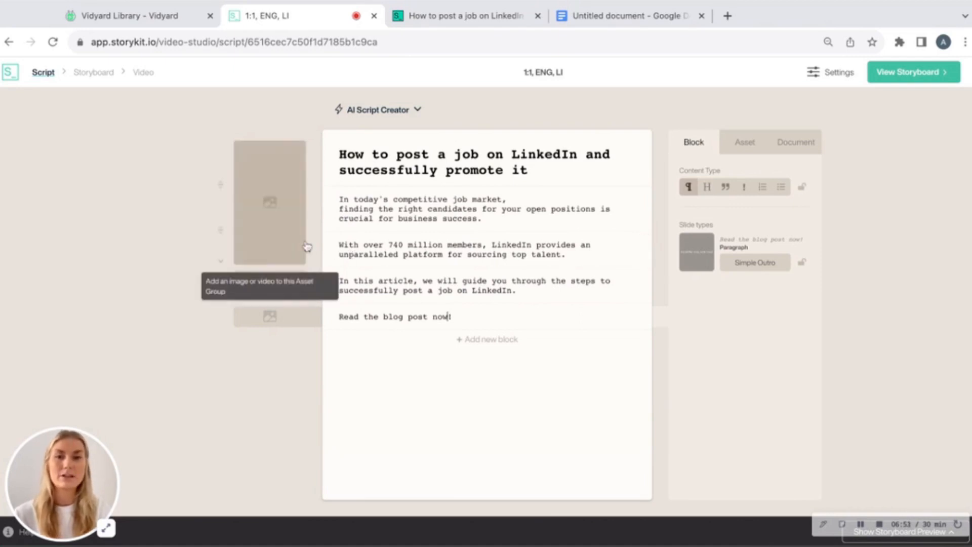
# Step: Merge all asset groups into one and split it between the "In today's competitive job market" and "With over 740 million members" blocks
pyautogui.click(221, 263)
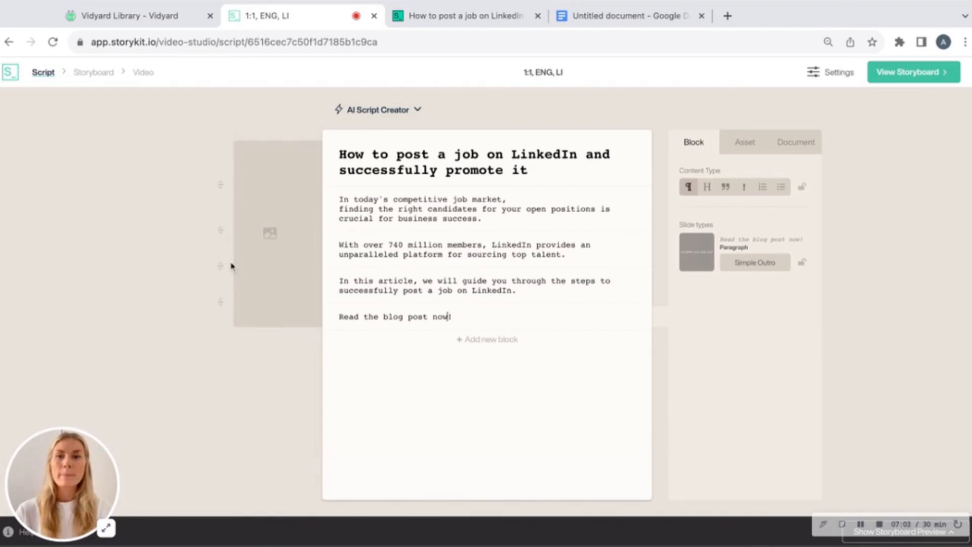
pyautogui.click(220, 233)
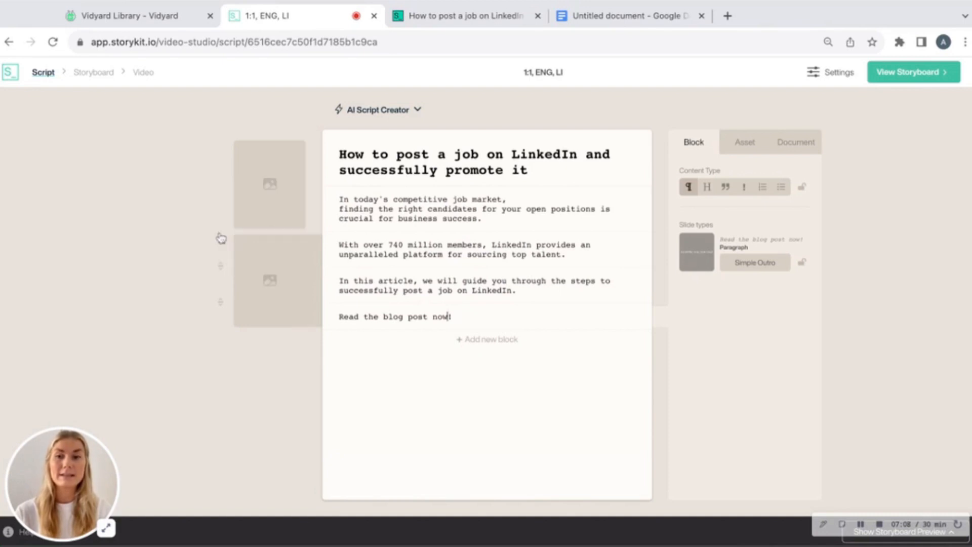
pyautogui.click(220, 266)
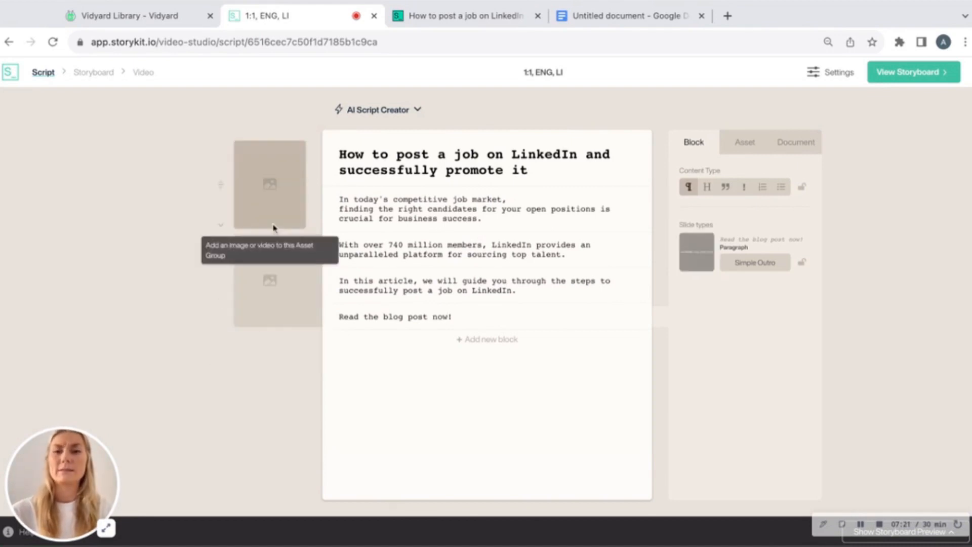
# Step: Choose to add a single asset to the first asset group and search all stock services for "colleagues"
pyautogui.click(272, 183)
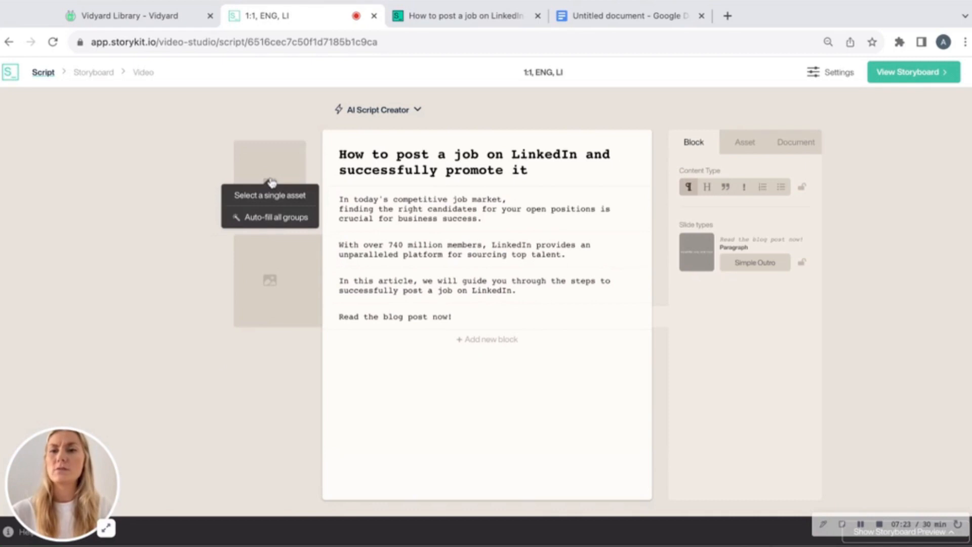
pyautogui.click(269, 196)
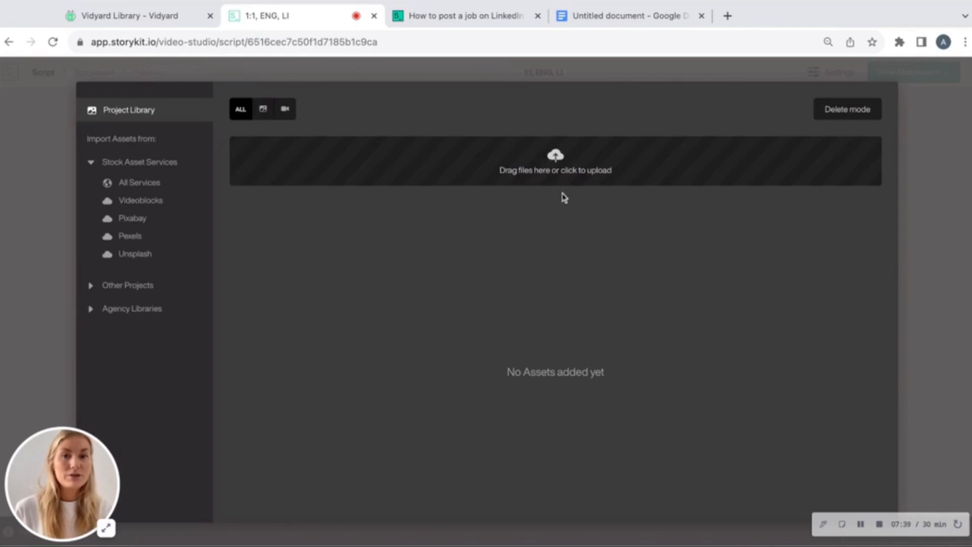
pyautogui.click(130, 185)
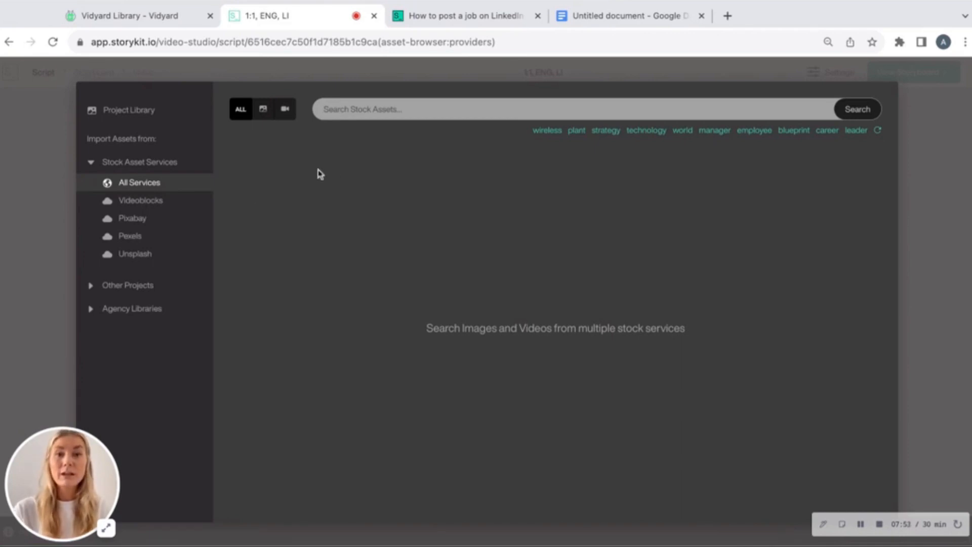
pyautogui.click(366, 111)
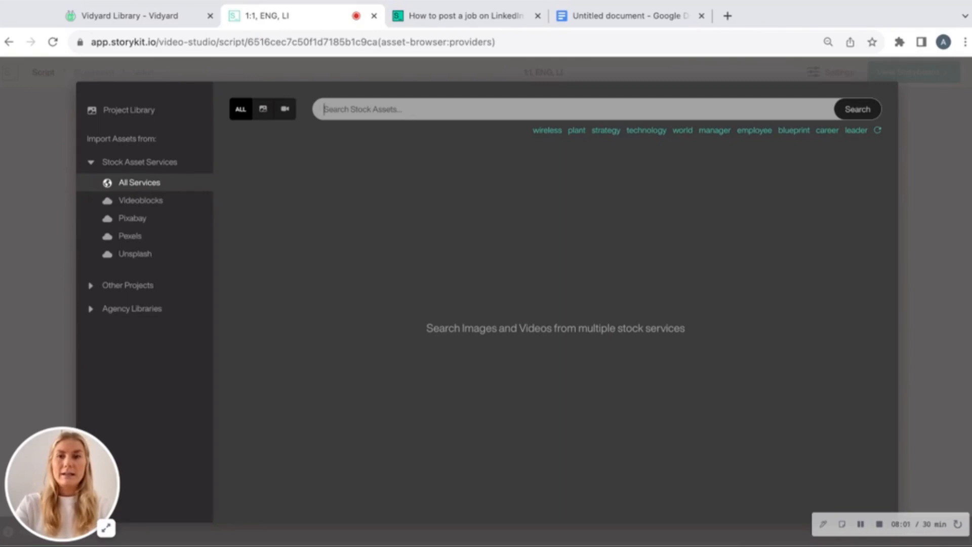
pyautogui.write('collea')
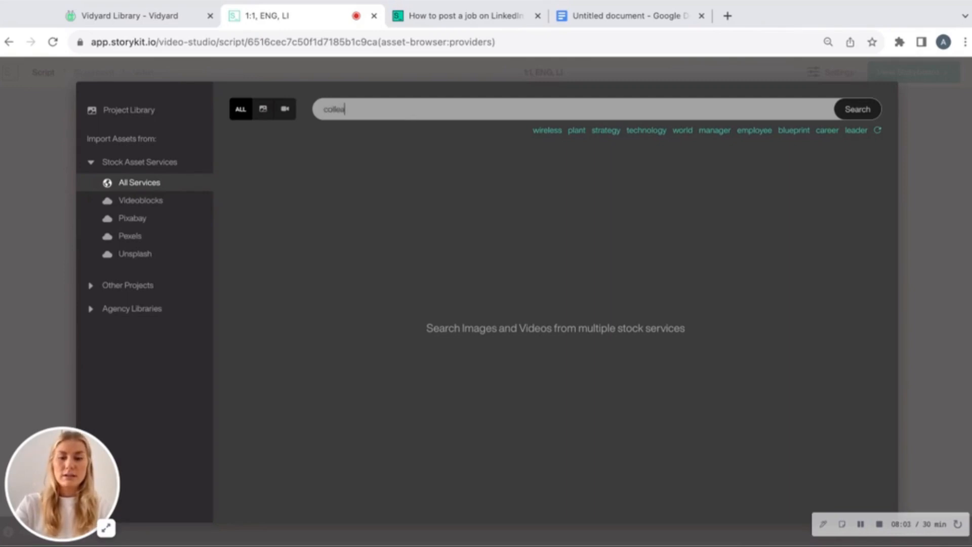
pyautogui.write('gues')
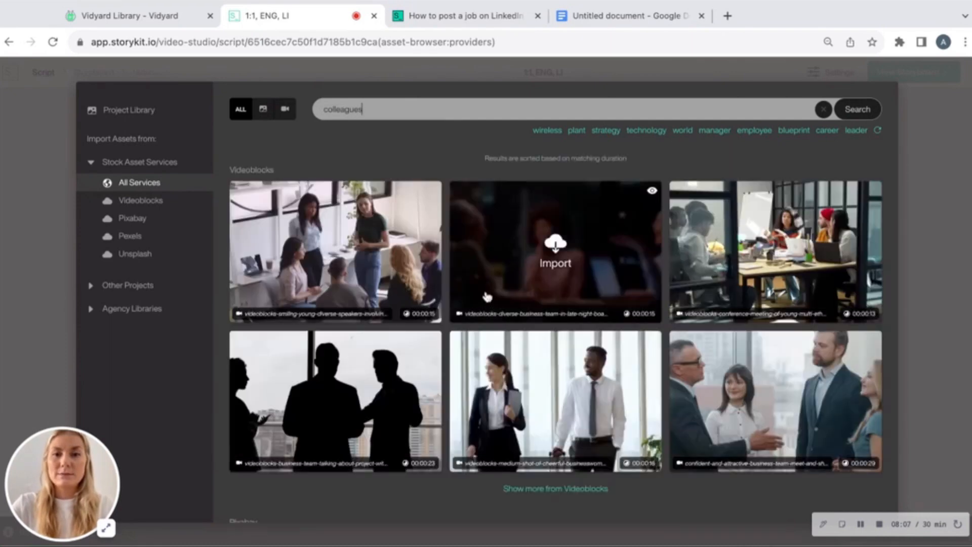
# Step: Preview the 15-second Videoblocks clip of a diverse business team in a late-night boardroom and import it
pyautogui.scroll(-3, 446, 344)
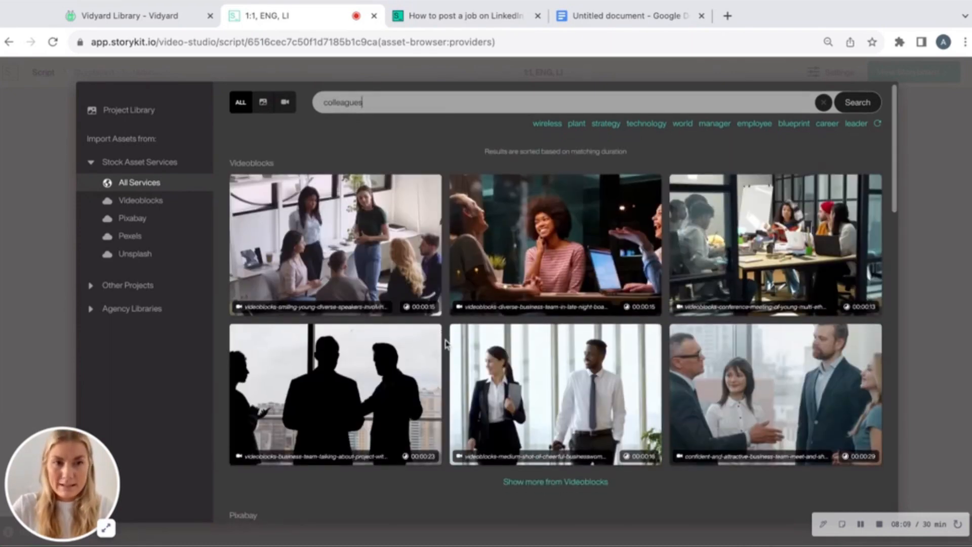
pyautogui.scroll(-2, 477, 290)
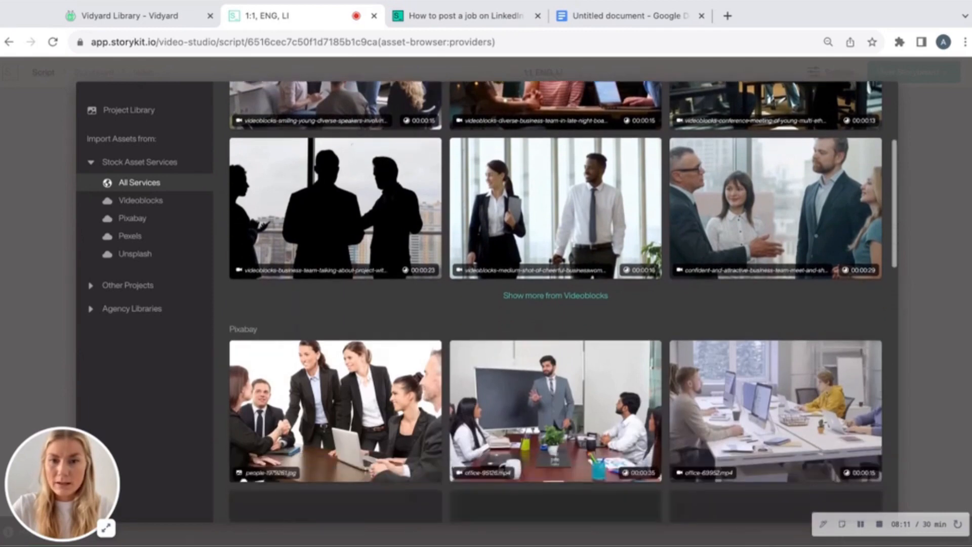
pyautogui.scroll(3, 477, 290)
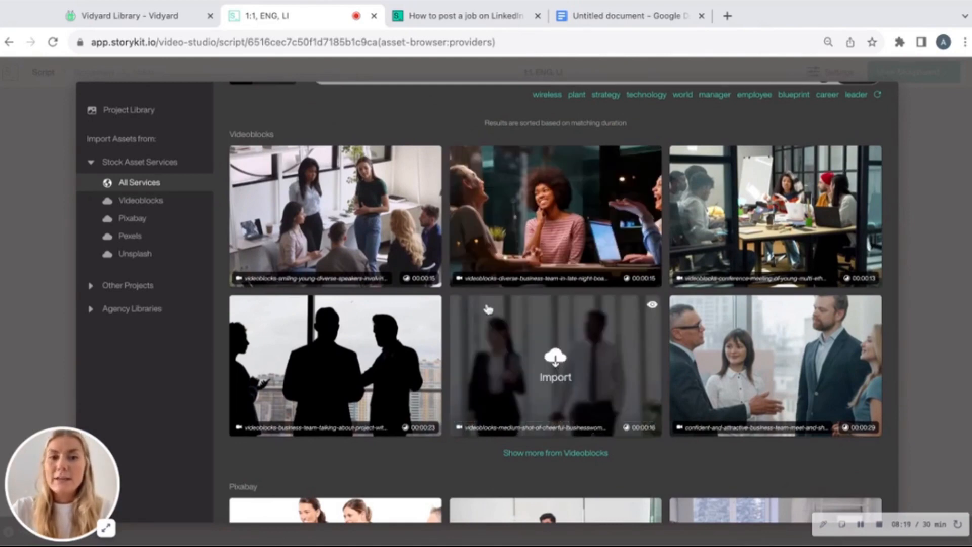
pyautogui.moveTo(595, 211)
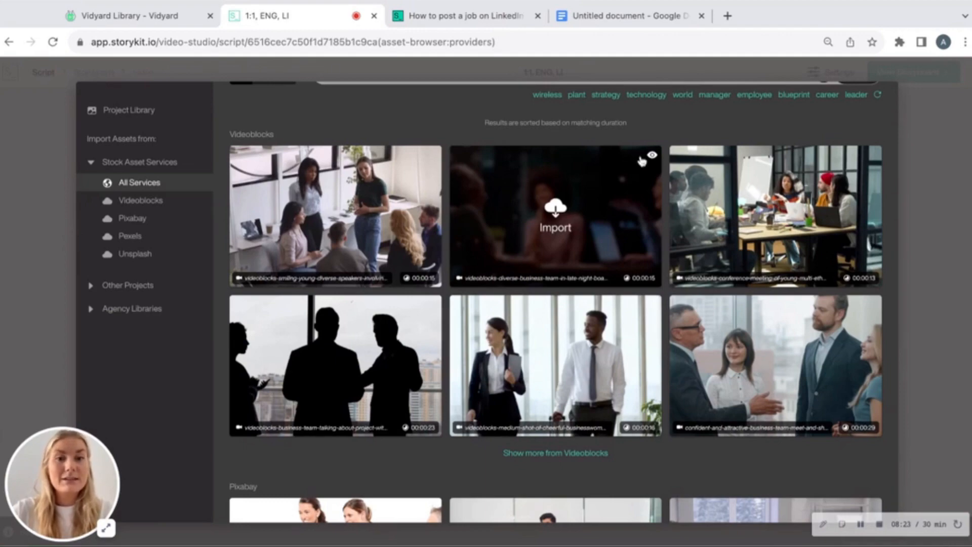
pyautogui.click(653, 156)
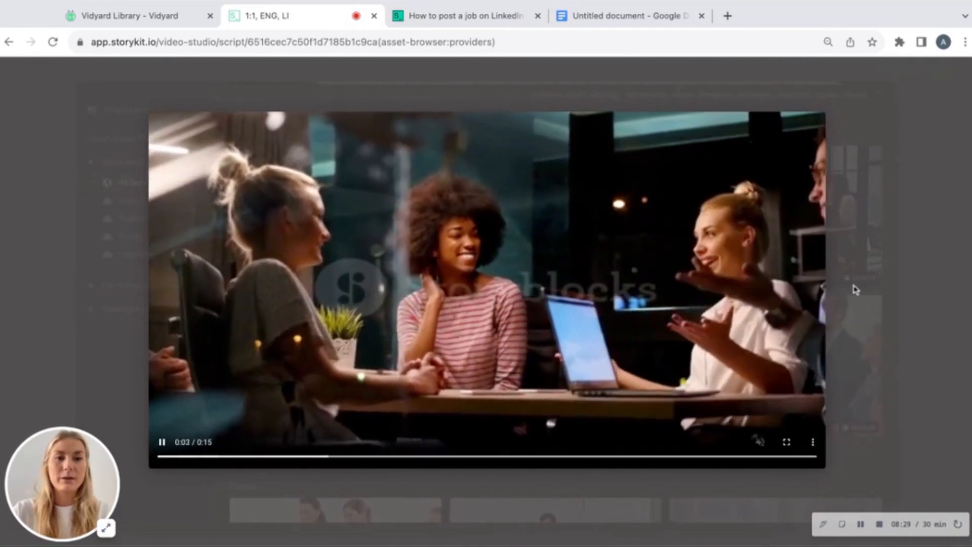
pyautogui.click(850, 292)
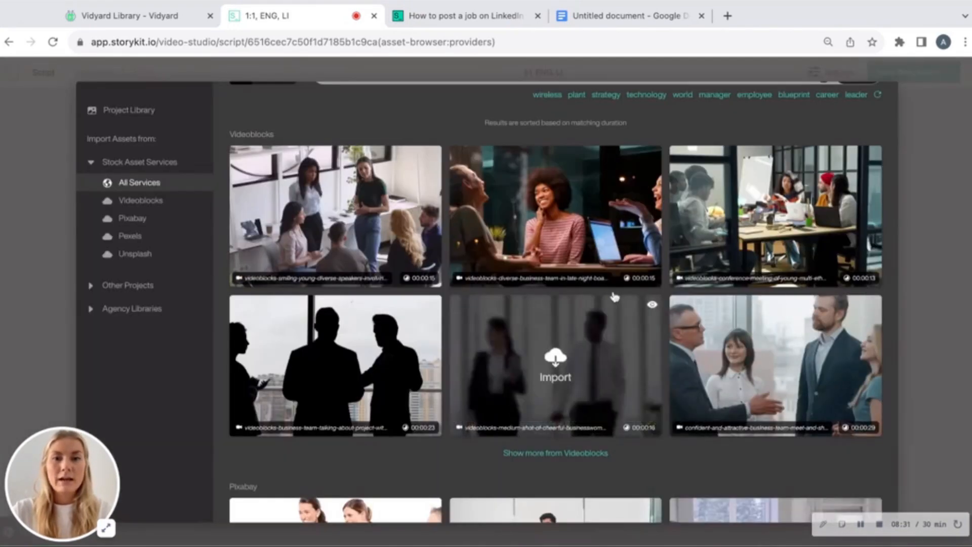
pyautogui.click(556, 215)
# Step: Browse more Videoblocks results, preview the 49-second clip of a man and woman walking in an office, and import it
pyautogui.scroll(-1, 556, 223)
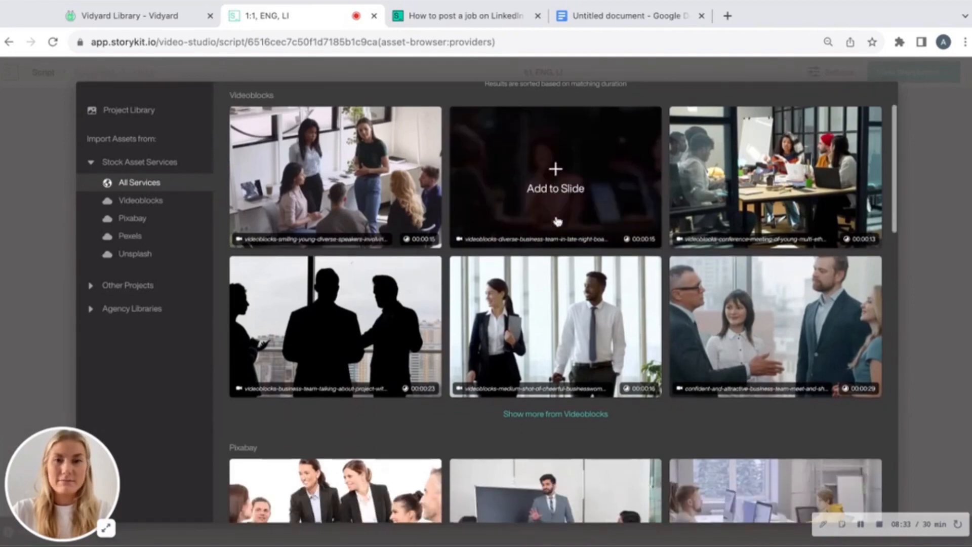
pyautogui.click(573, 416)
pyautogui.scroll(-3, 575, 421)
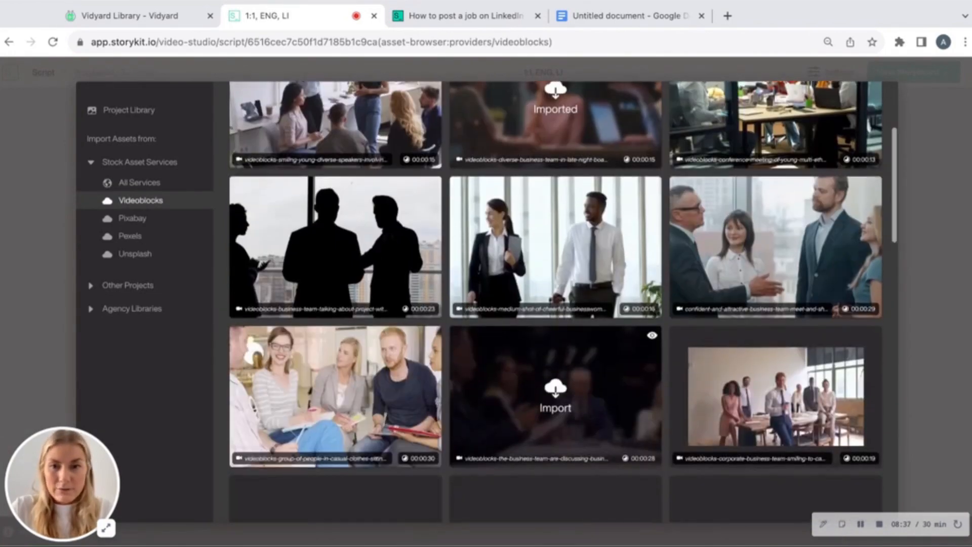
pyautogui.scroll(-4, 575, 422)
pyautogui.scroll(-3, 704, 411)
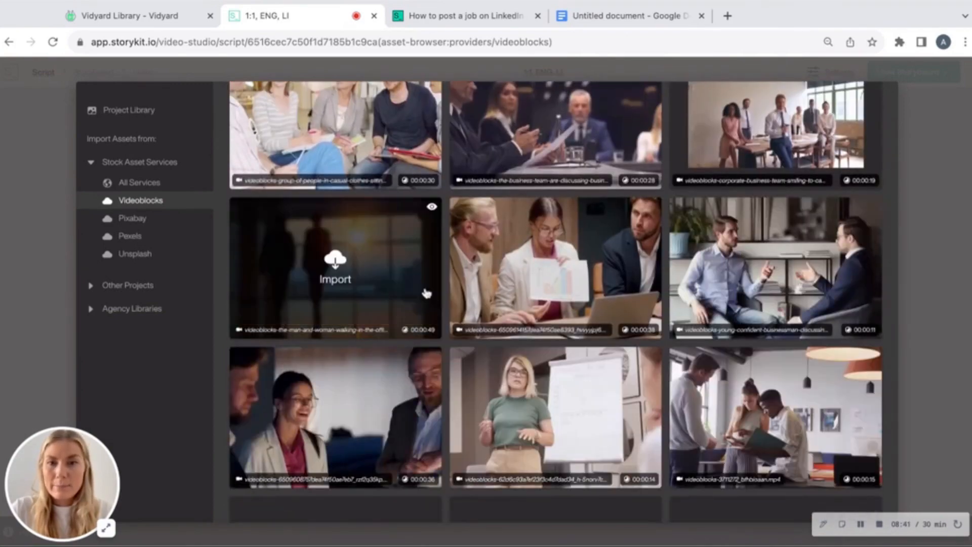
pyautogui.click(432, 206)
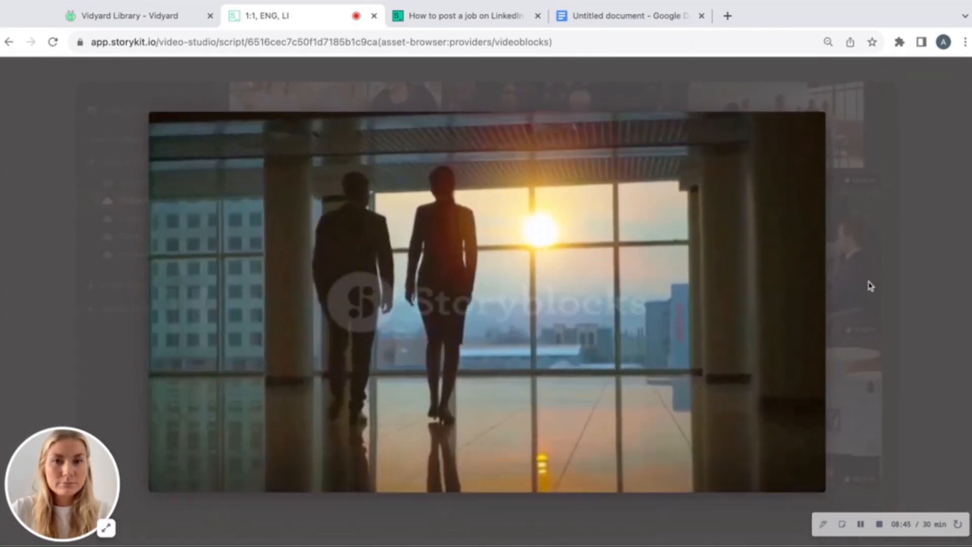
pyautogui.click(867, 282)
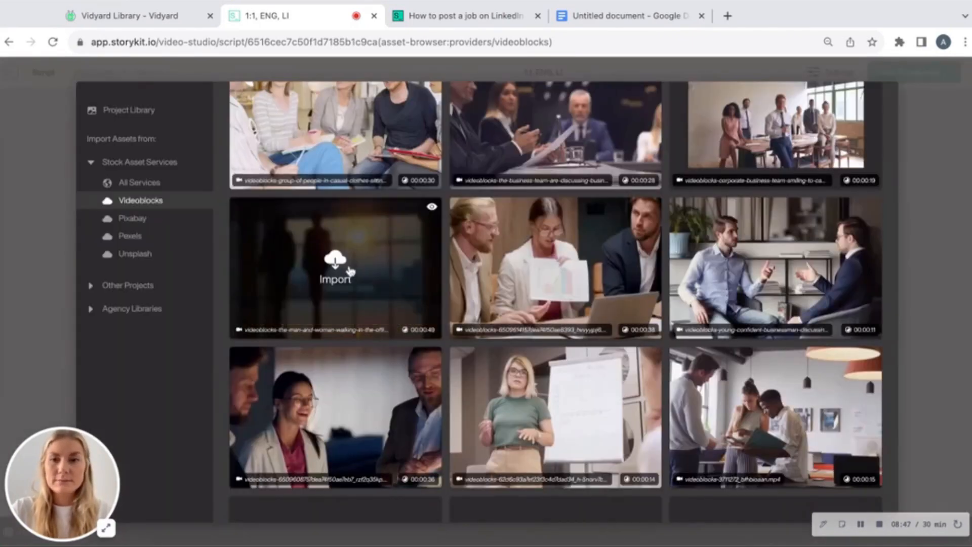
pyautogui.click(350, 269)
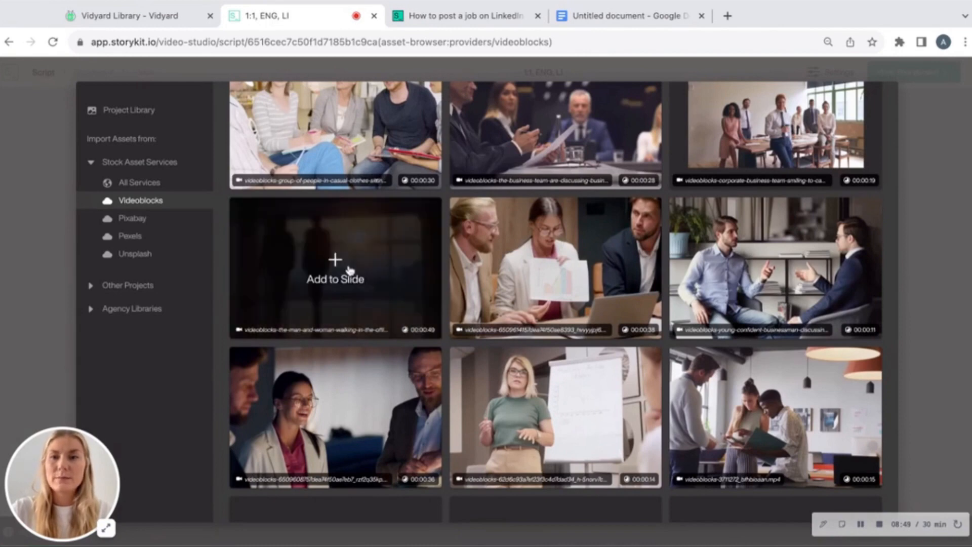
# Step: Add the imported boardroom clip to the first asset group and the office walking clip to the second from the project library
pyautogui.click(140, 118)
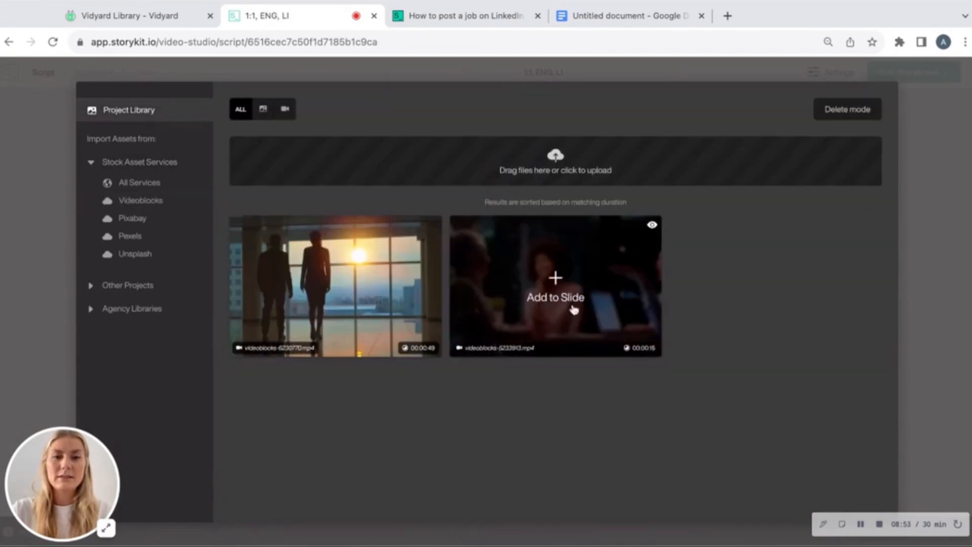
pyautogui.click(573, 286)
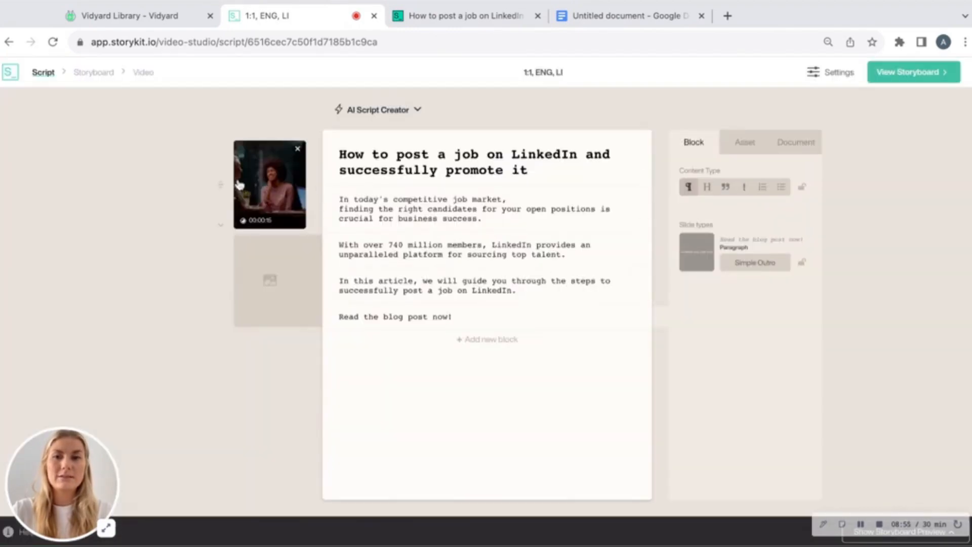
pyautogui.click(269, 282)
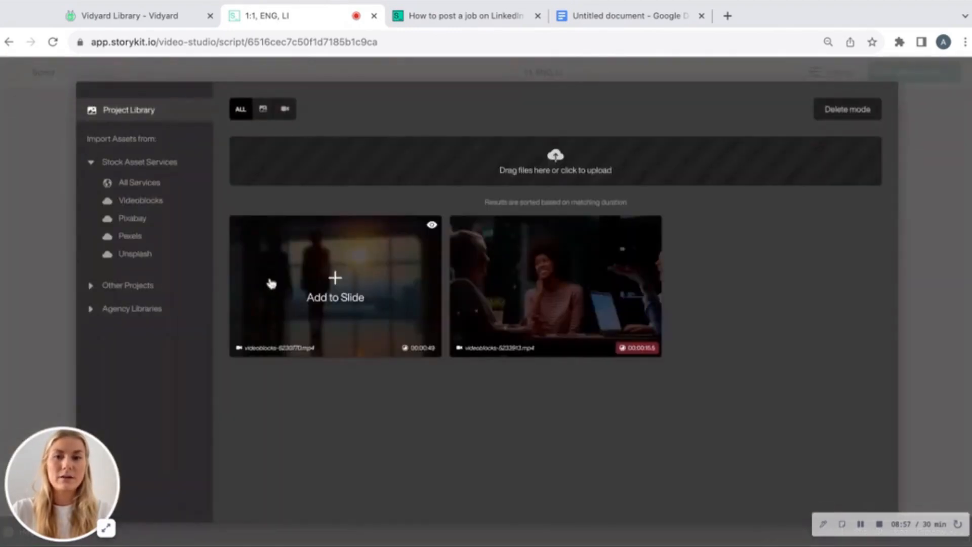
pyautogui.click(335, 285)
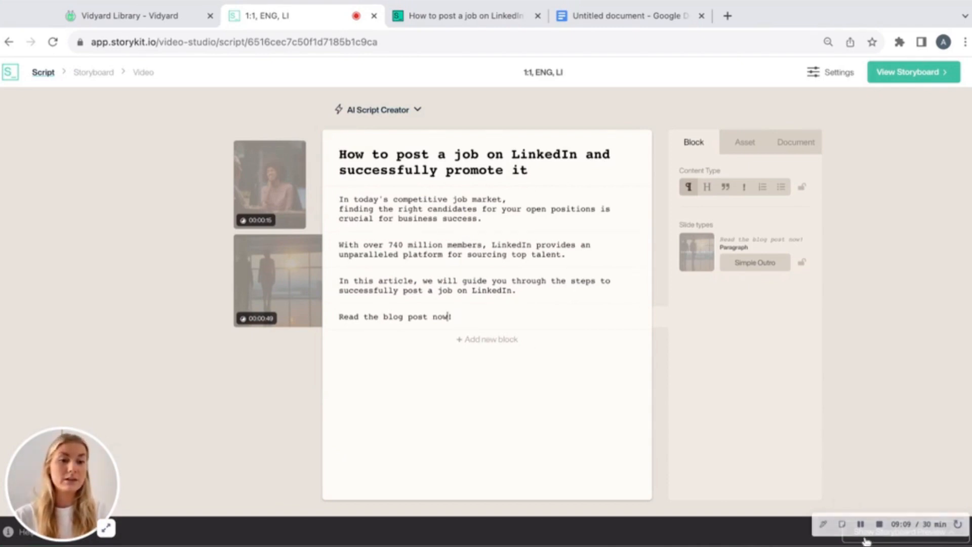
# Step: Show the storyboard preview, remove the office walking clip from the second asset group and add it back
pyautogui.click(916, 540)
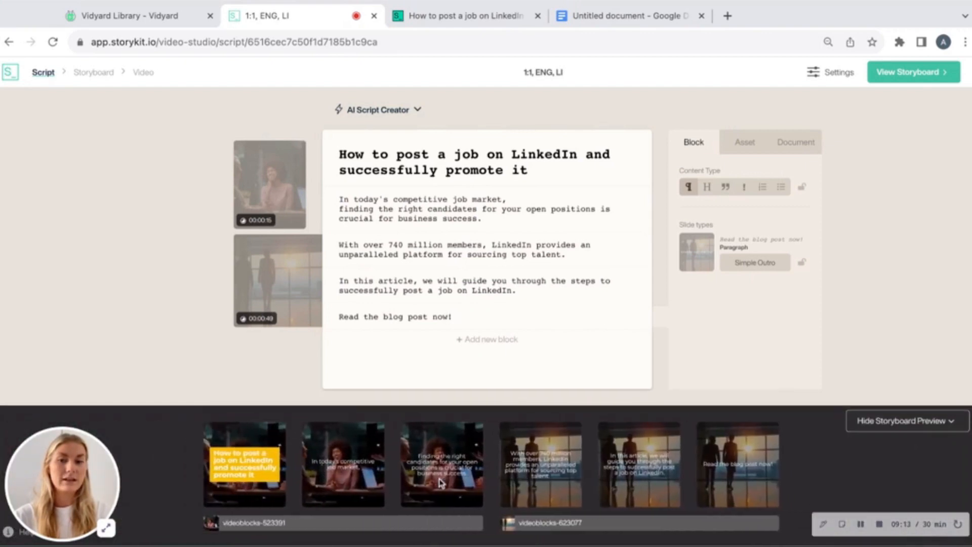
pyautogui.click(297, 243)
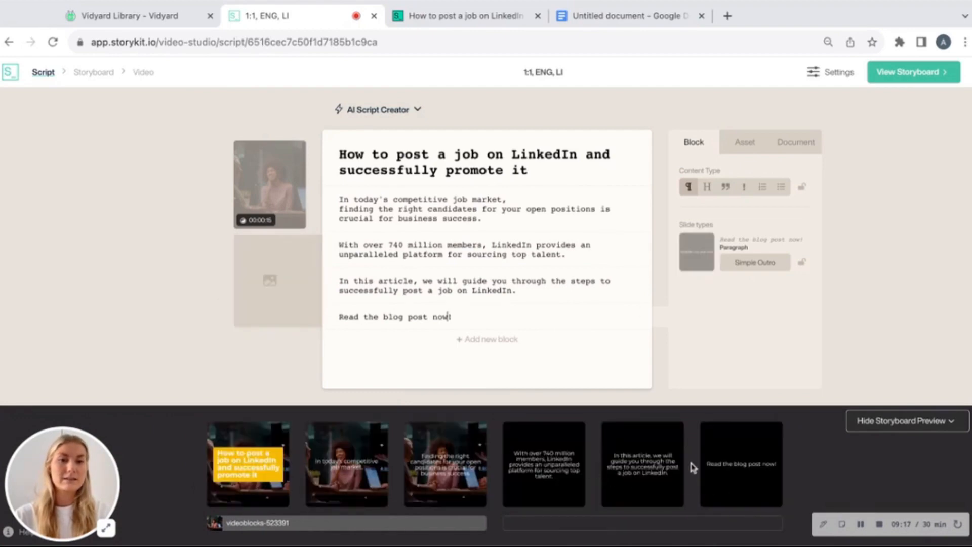
pyautogui.click(278, 293)
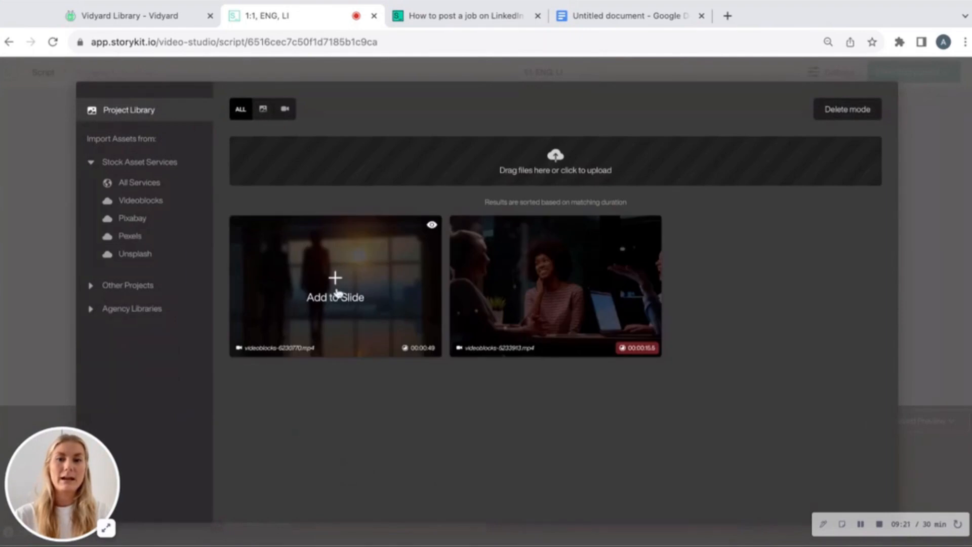
pyautogui.click(337, 294)
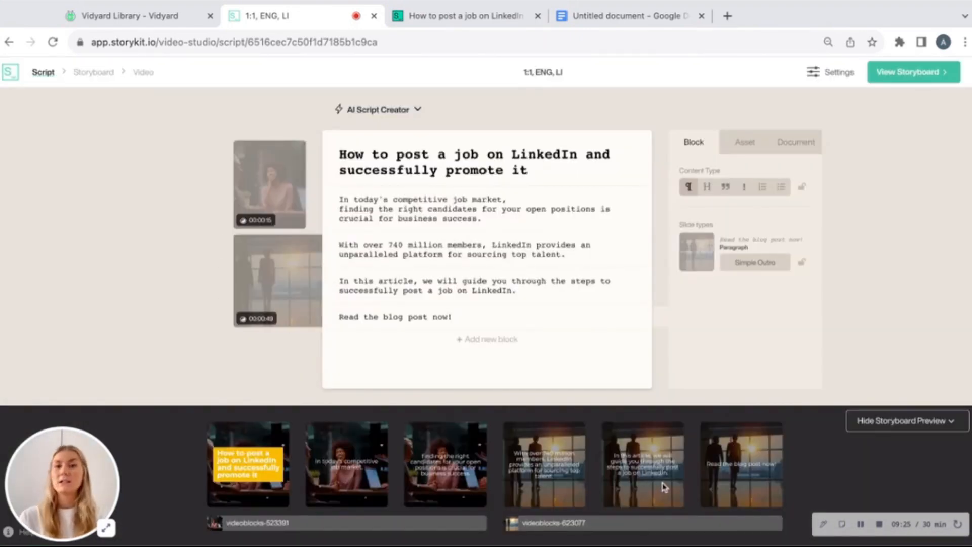
# Step: Look through the slides in the storyboard preview and hide it
pyautogui.hscroll(-1, 572, 469)
pyautogui.hscroll(1, 572, 469)
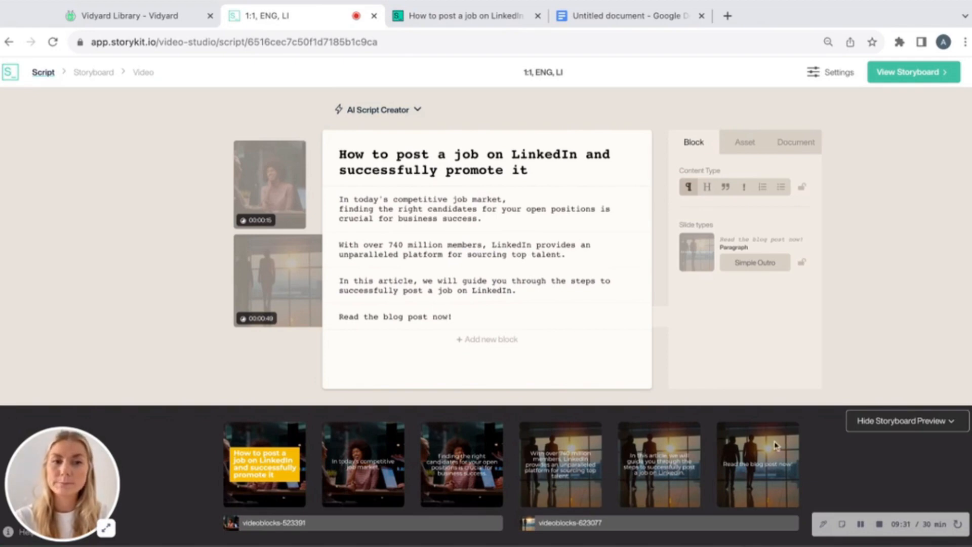
pyautogui.click(885, 425)
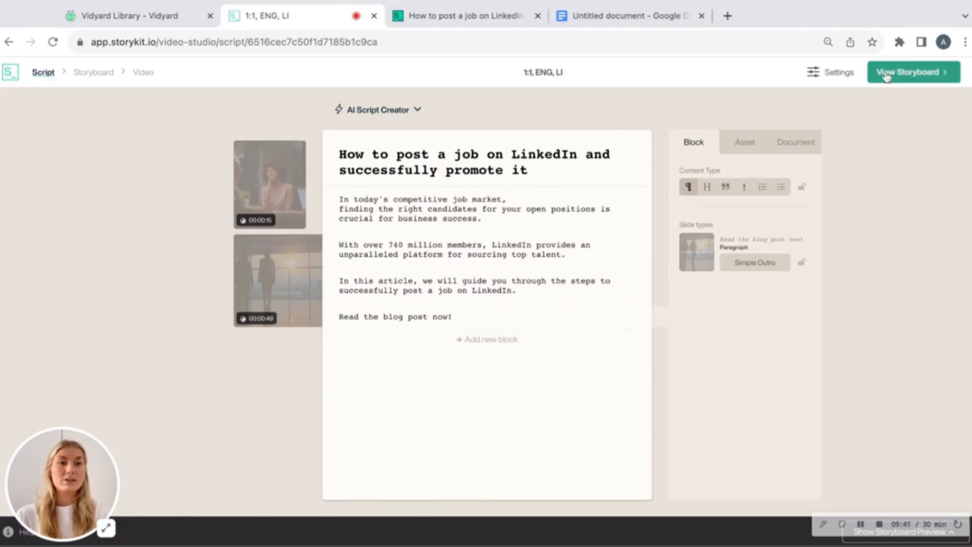
# Step: Create a storyboard from the current script, revisit the script and return to the storyboard
pyautogui.click(920, 76)
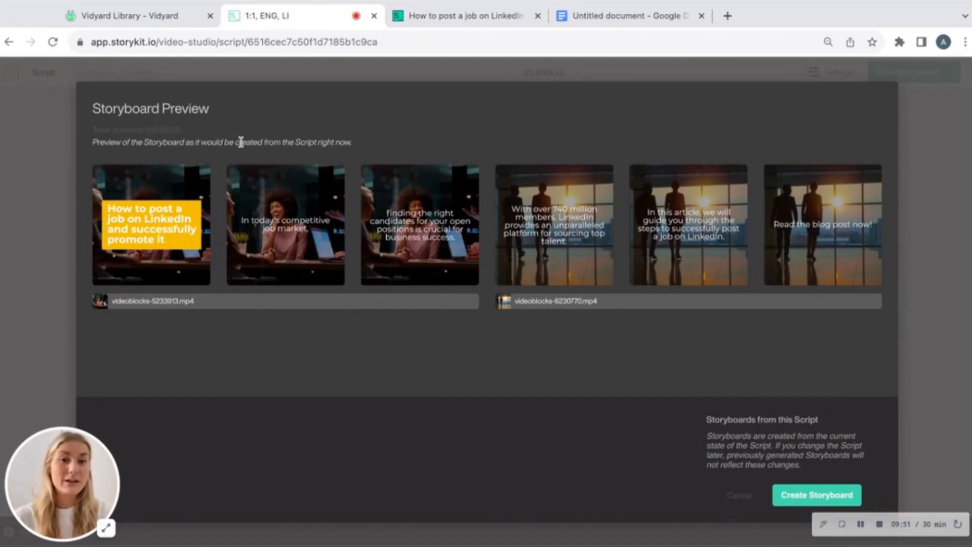
pyautogui.click(807, 501)
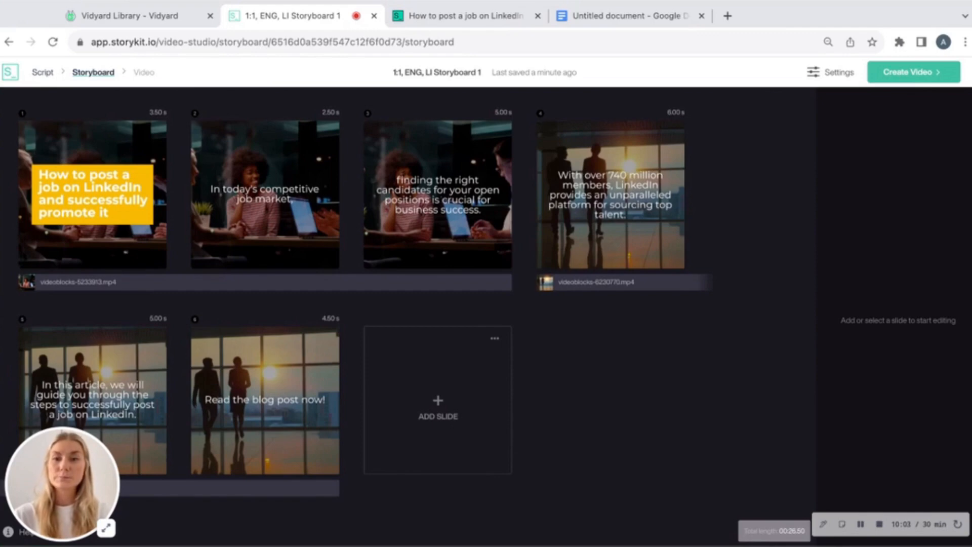
pyautogui.click(43, 75)
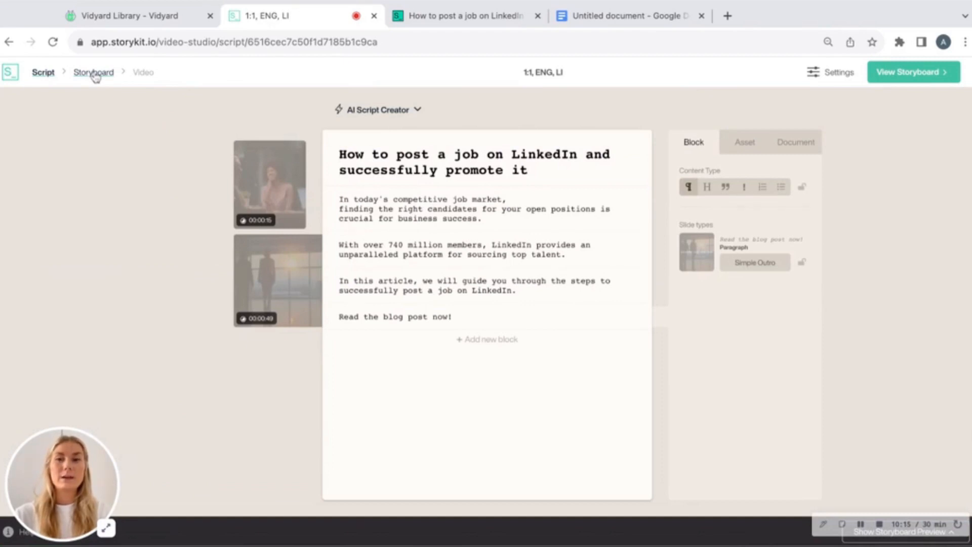
pyautogui.click(93, 74)
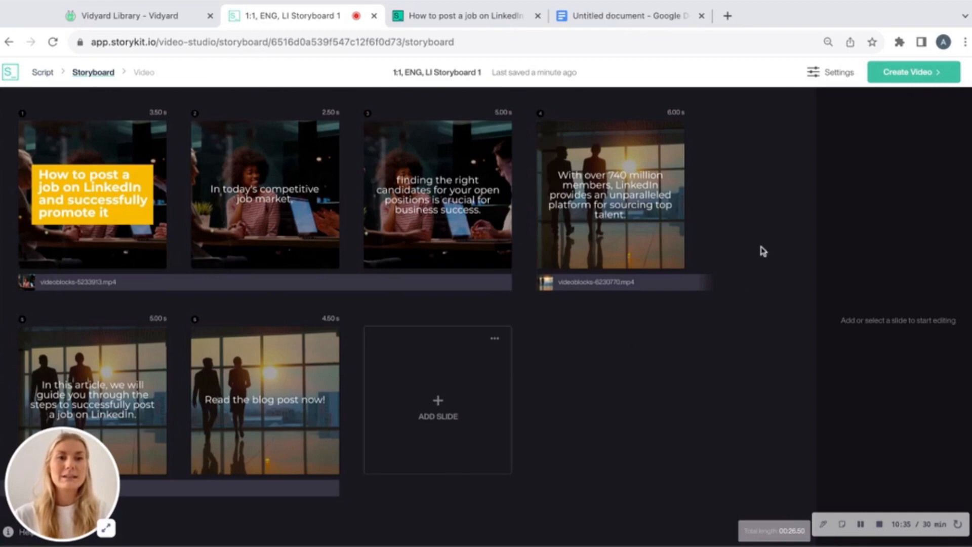
# Step: Listen to "Little Pastry - Instrumental" in the Premium Library and save it as the storyboard's music
pyautogui.click(824, 76)
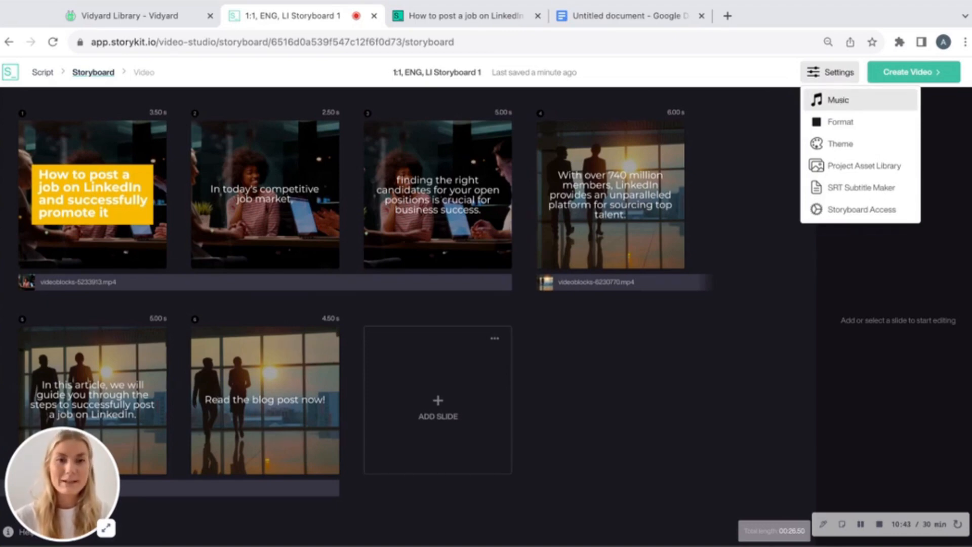
pyautogui.click(862, 101)
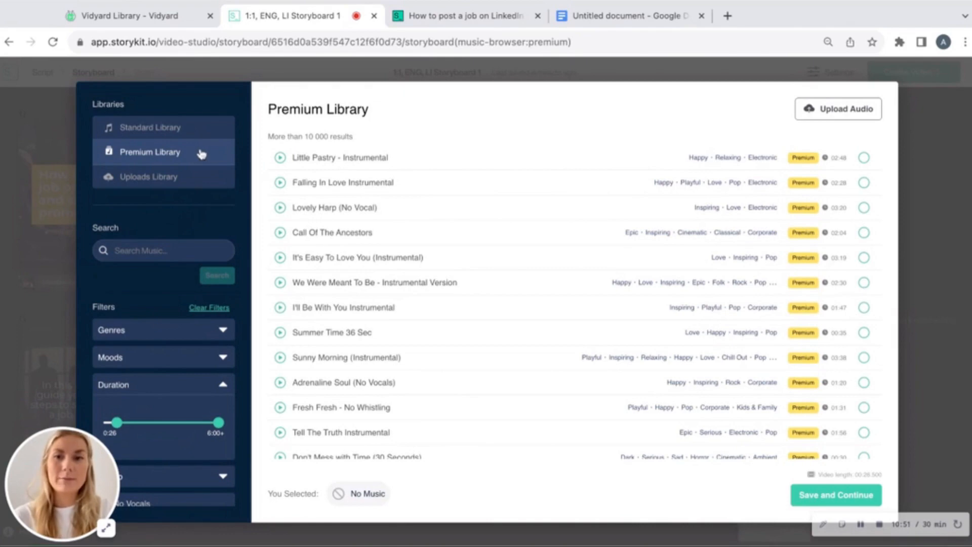
pyautogui.click(280, 157)
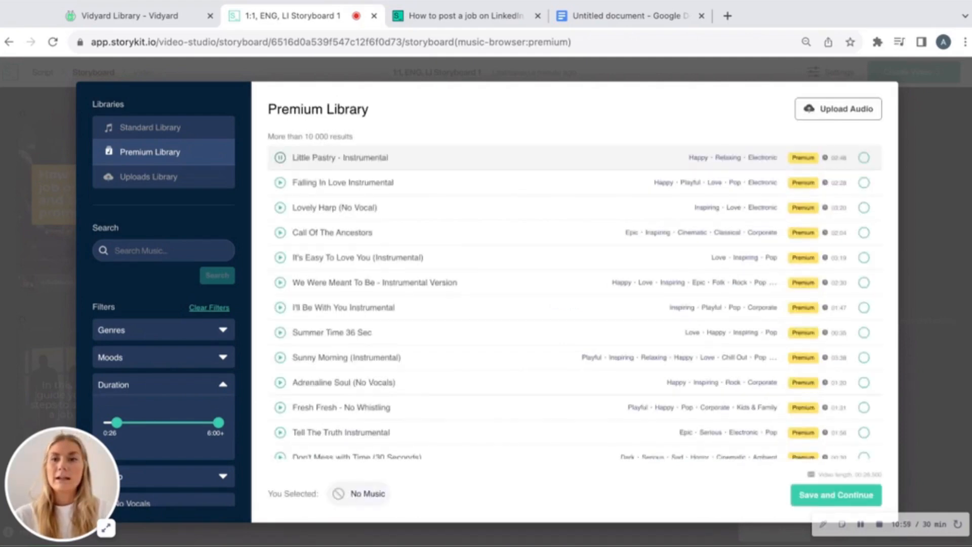
pyautogui.click(281, 157)
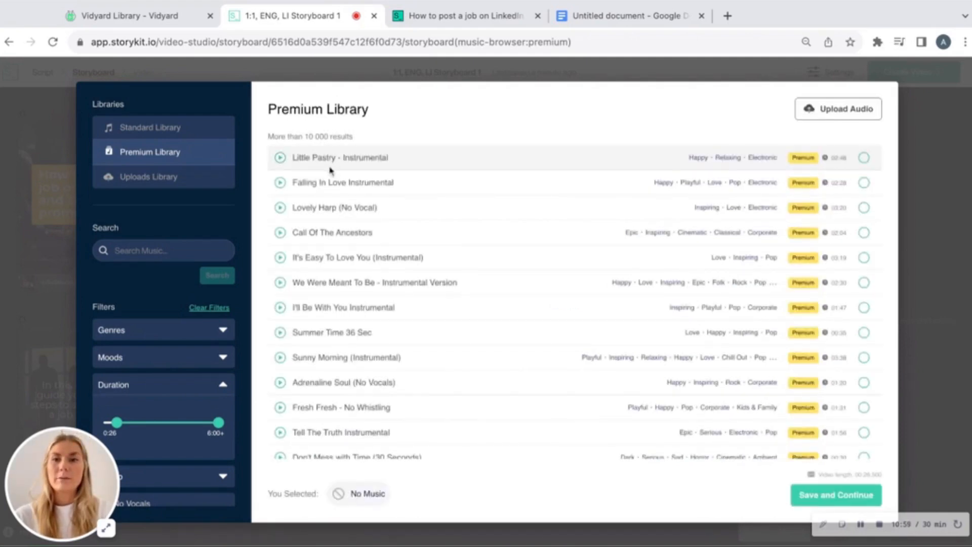
pyautogui.click(864, 158)
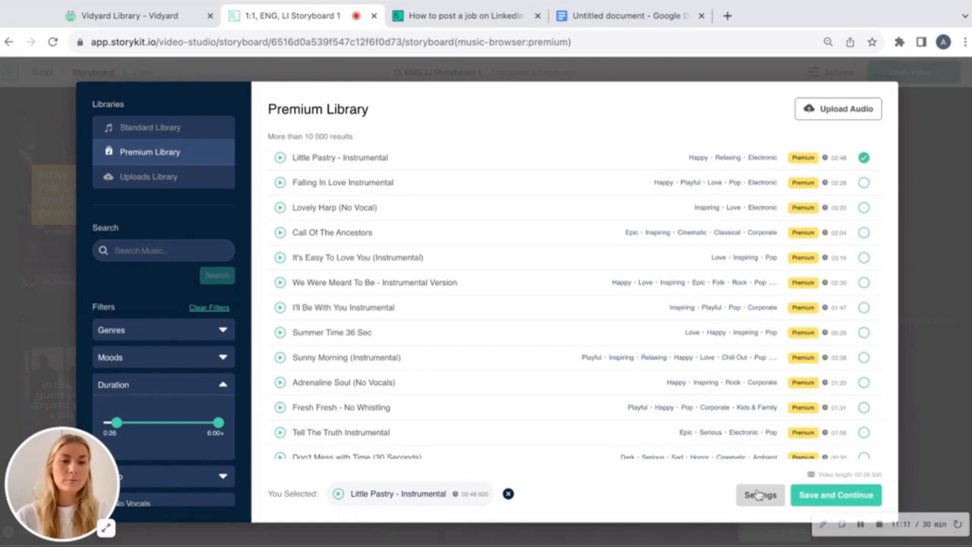
pyautogui.click(844, 502)
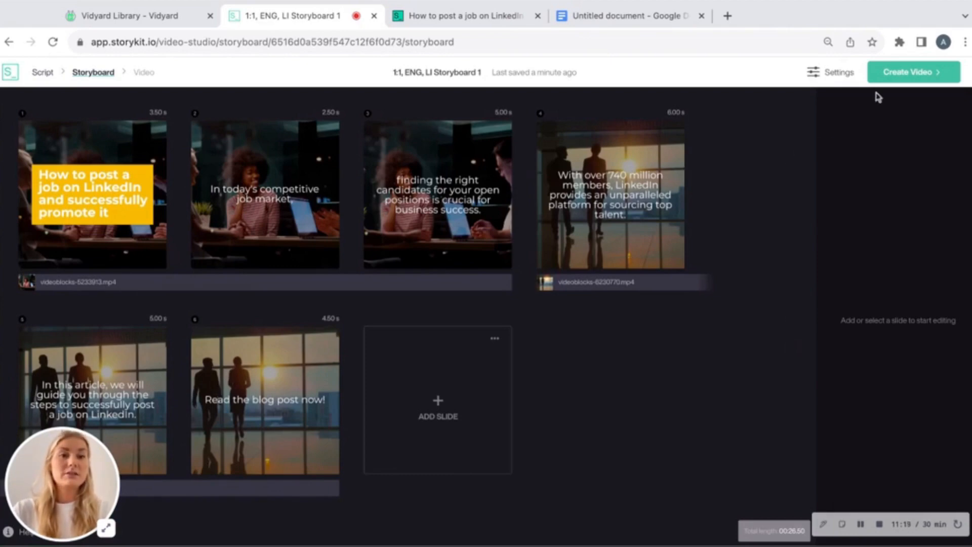
# Step: Create the video from the storyboard in Full HD
pyautogui.click(894, 76)
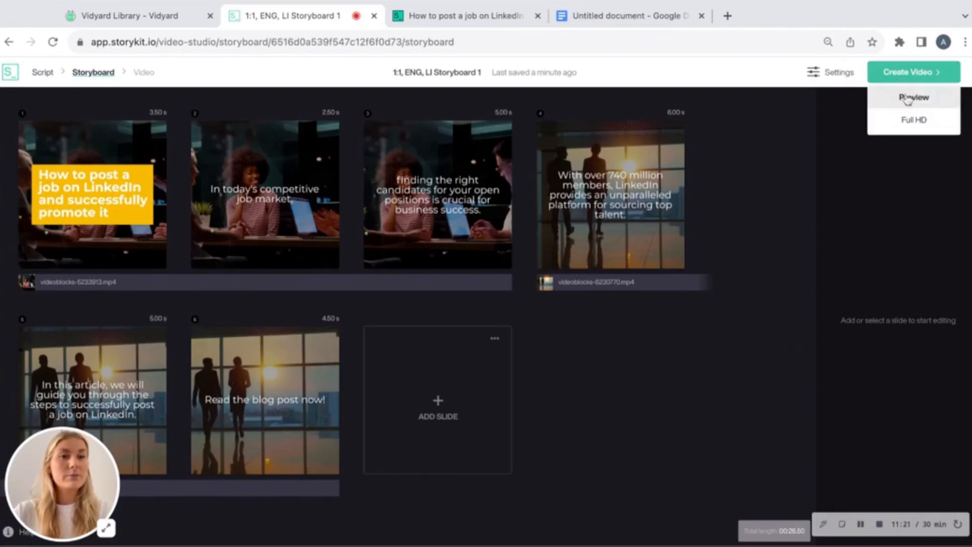
pyautogui.click(914, 120)
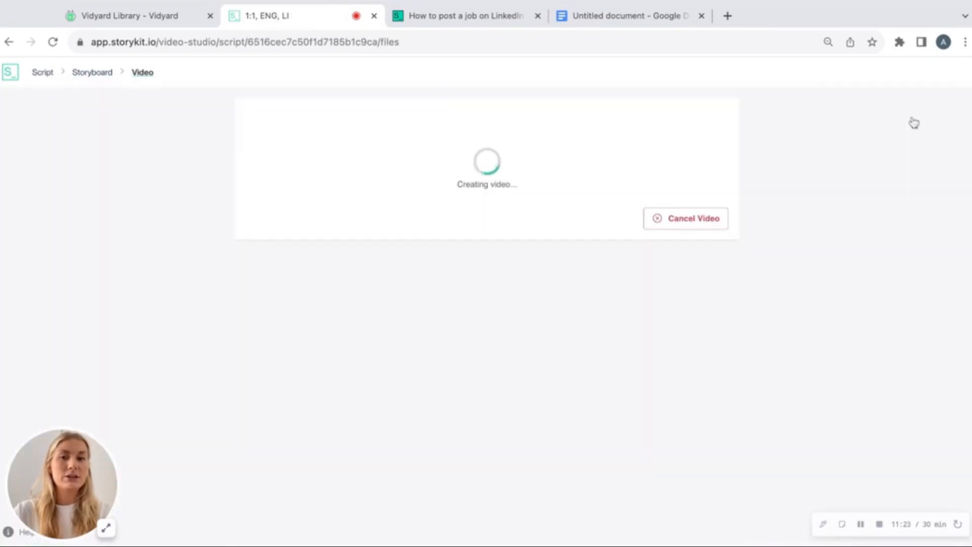